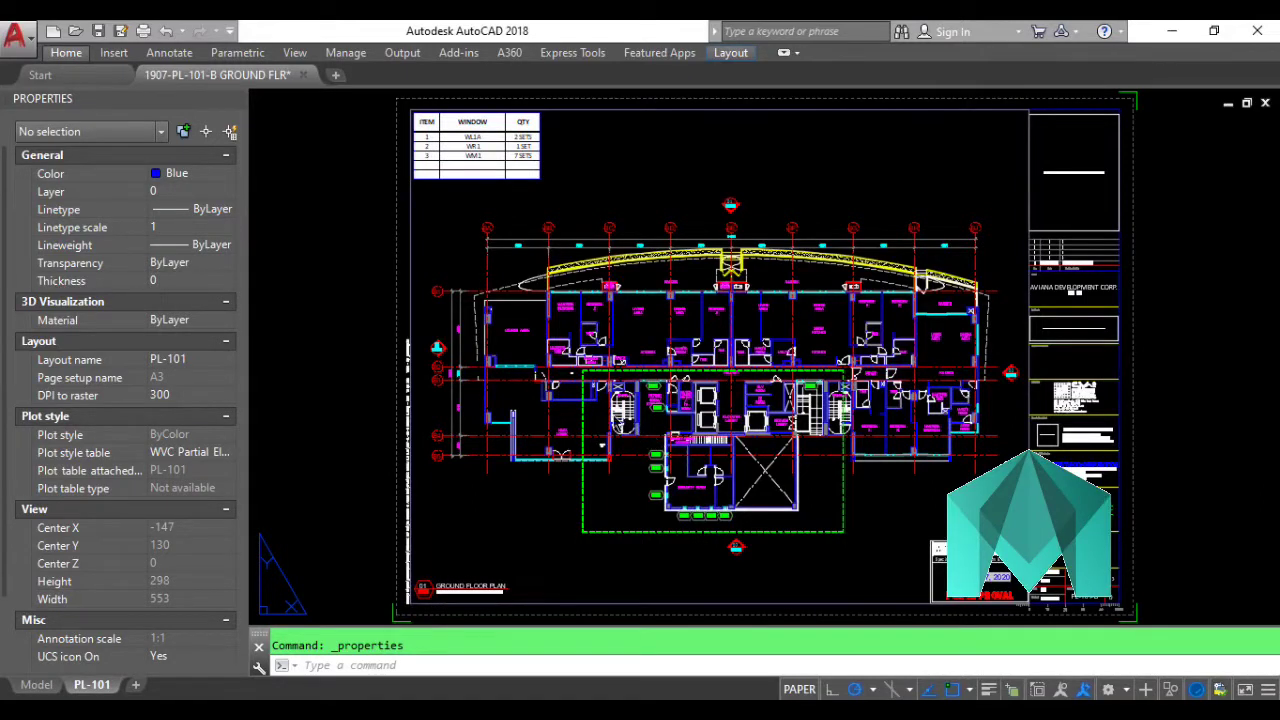
# Clear the finished properties command and start plotting layout PL-101, dismissing the plotter warning.
pyautogui.press('Escape')
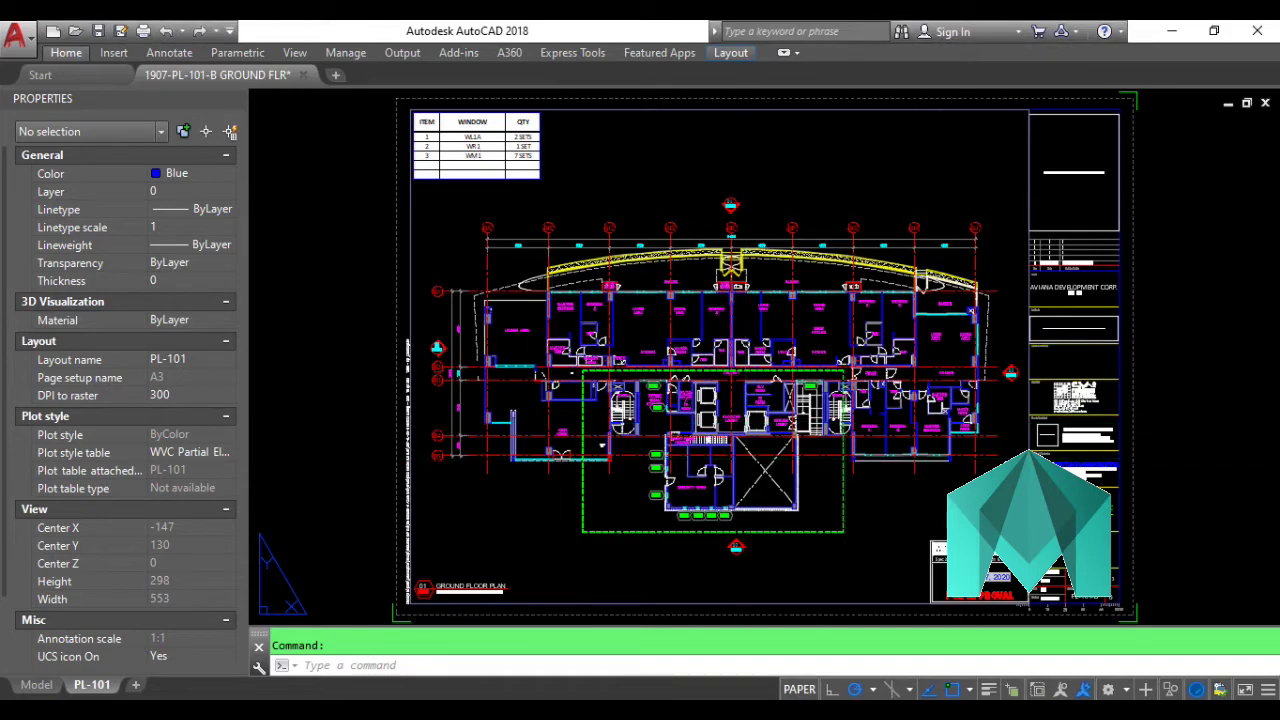
pyautogui.hotkey('ctrl', 'p')
pyautogui.click(782, 420)
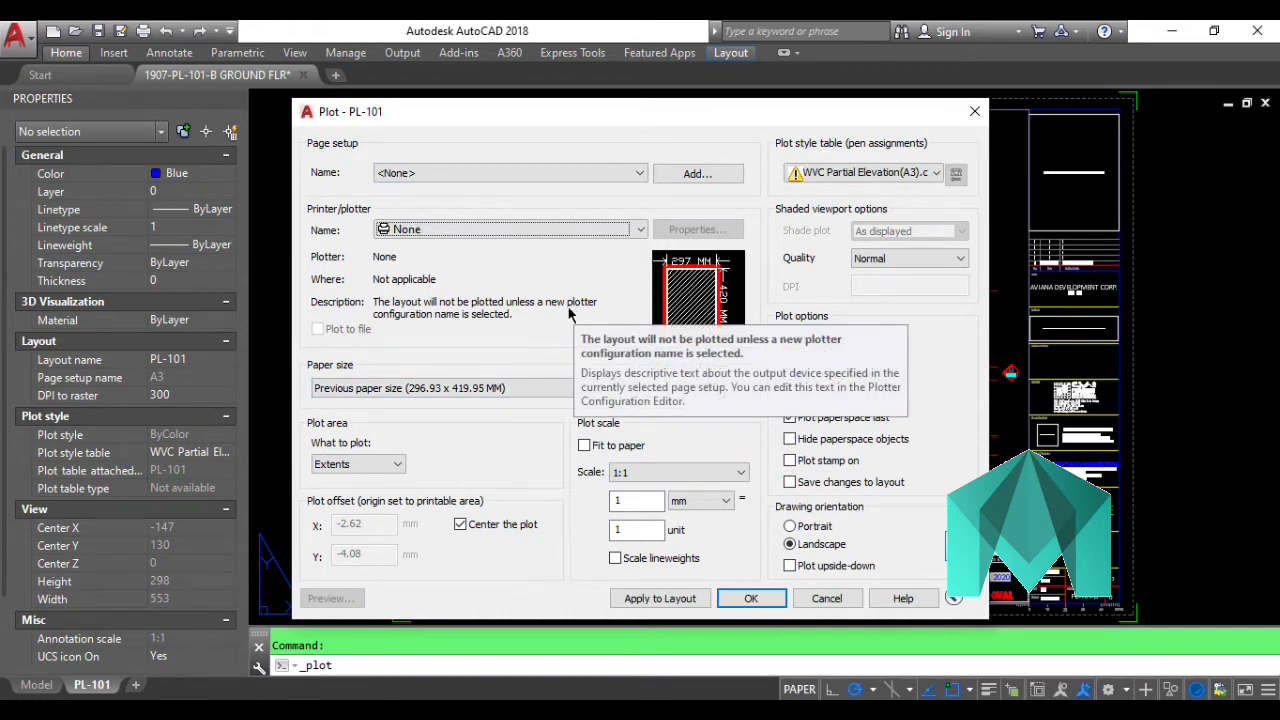
# Preview PL-101 plotted with DWG To PDF.pc3 on ISO full bleed A3 (420 x 297 mm) paper.
pyautogui.click(562, 232)
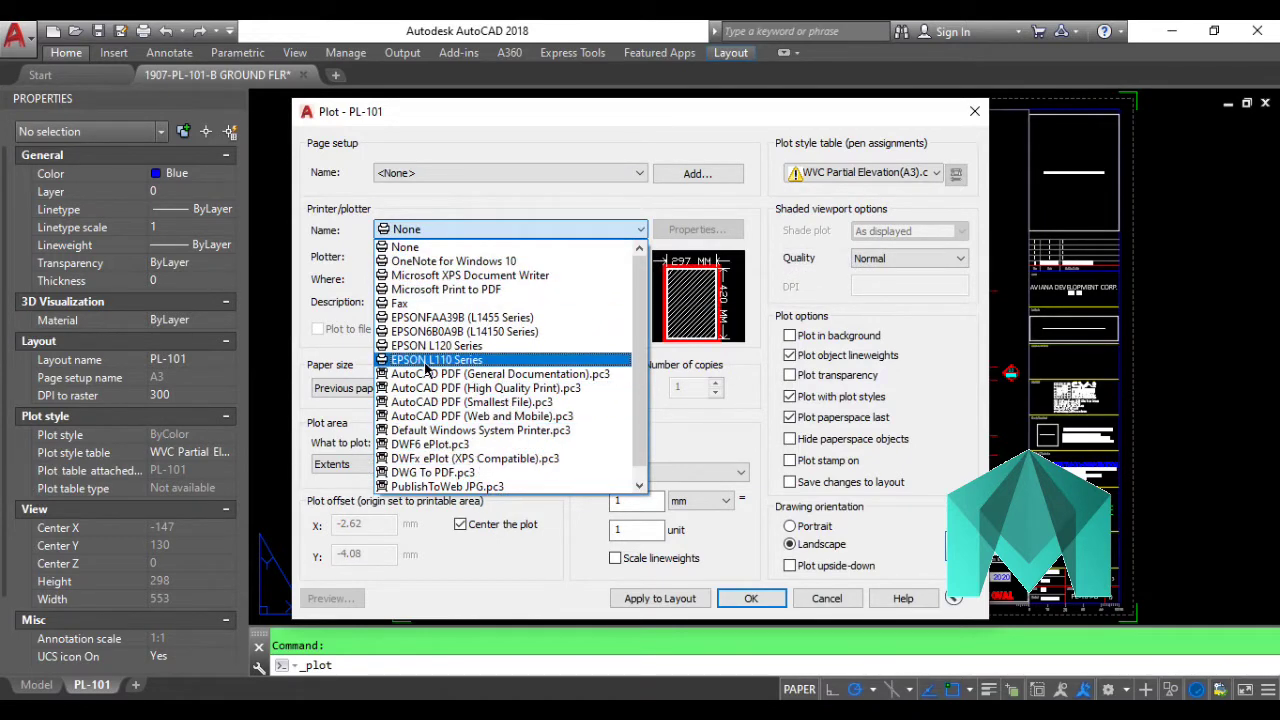
pyautogui.click(470, 474)
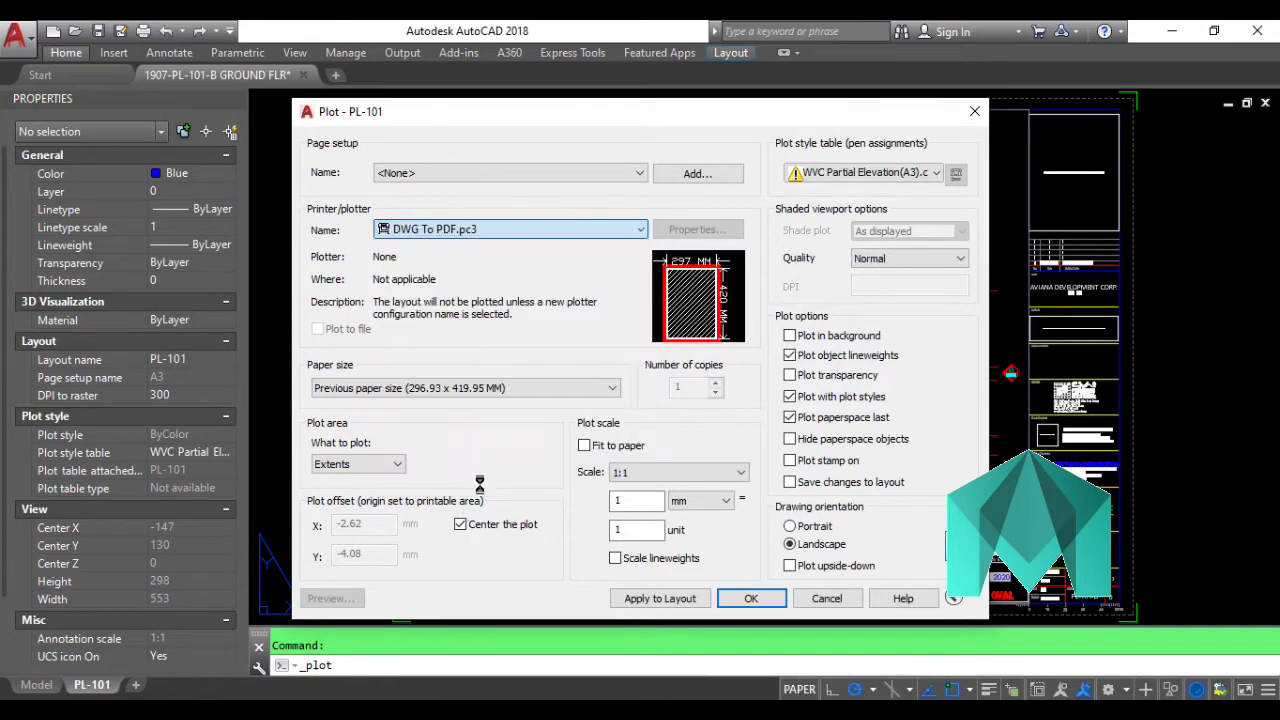
pyautogui.click(515, 388)
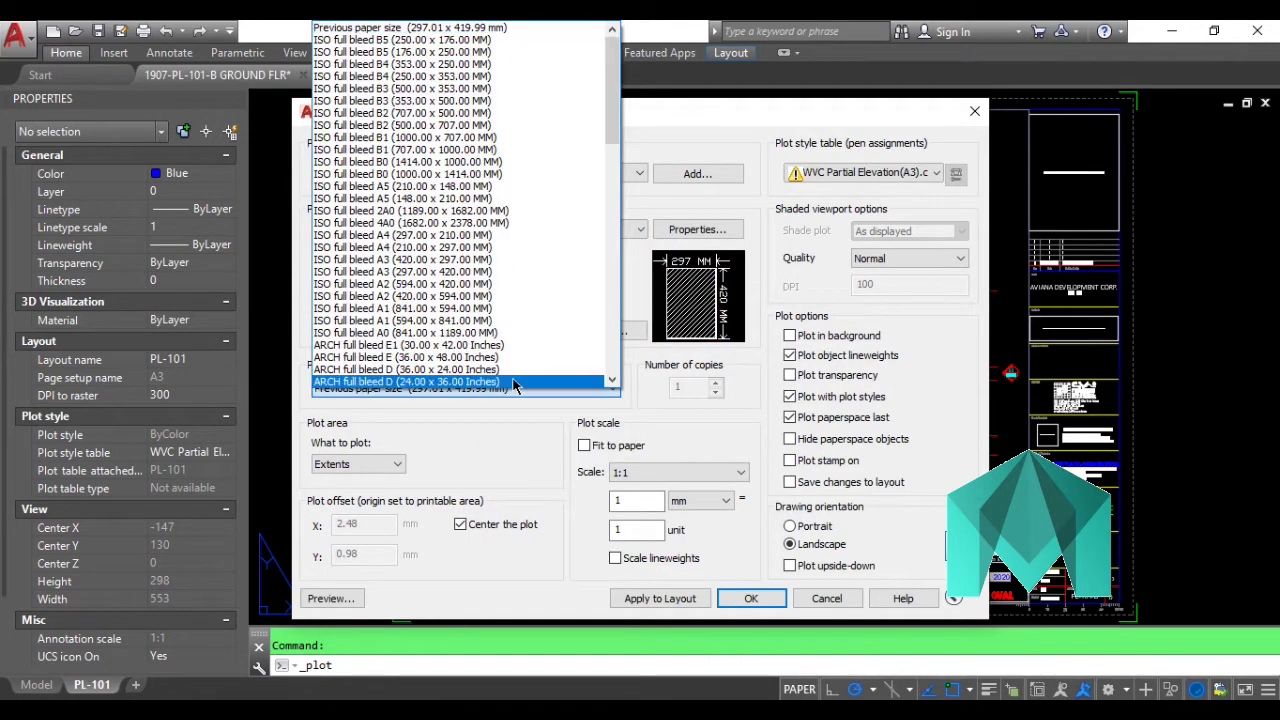
pyautogui.scroll(-1, 383, 340)
pyautogui.scroll(-3, 383, 340)
pyautogui.scroll(2, 385, 330)
pyautogui.scroll(2, 390, 300)
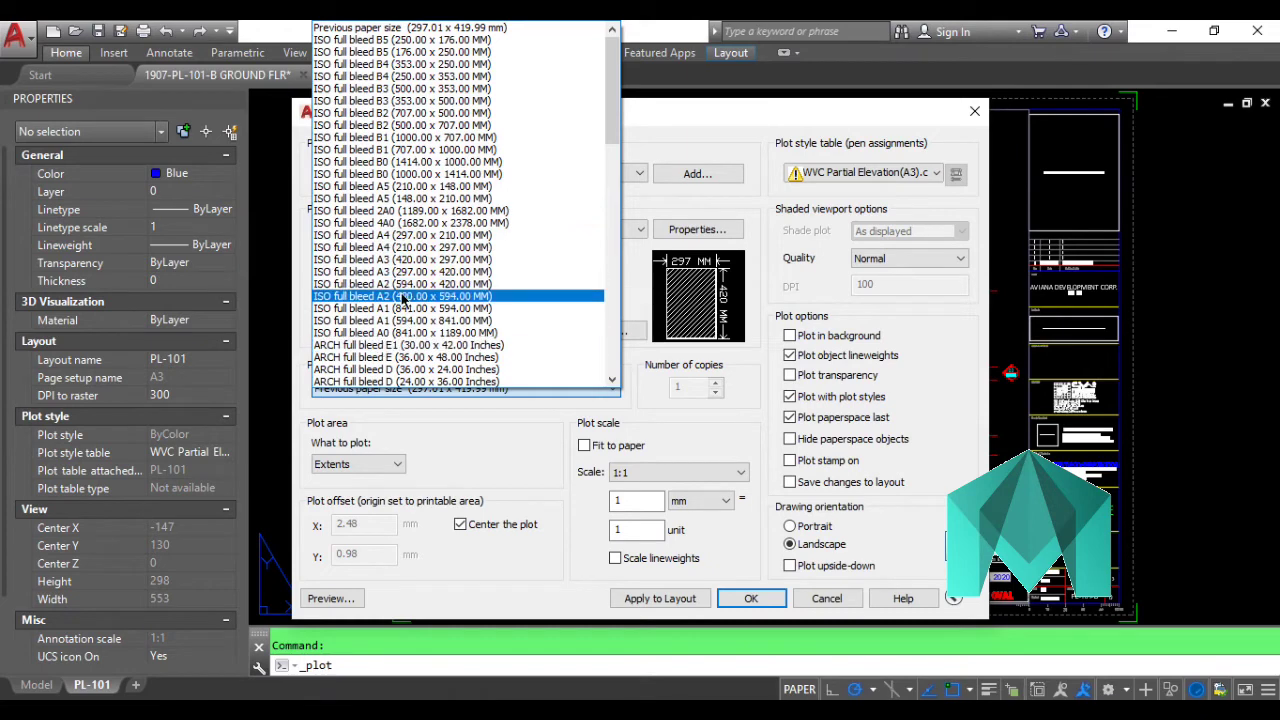
pyautogui.click(400, 260)
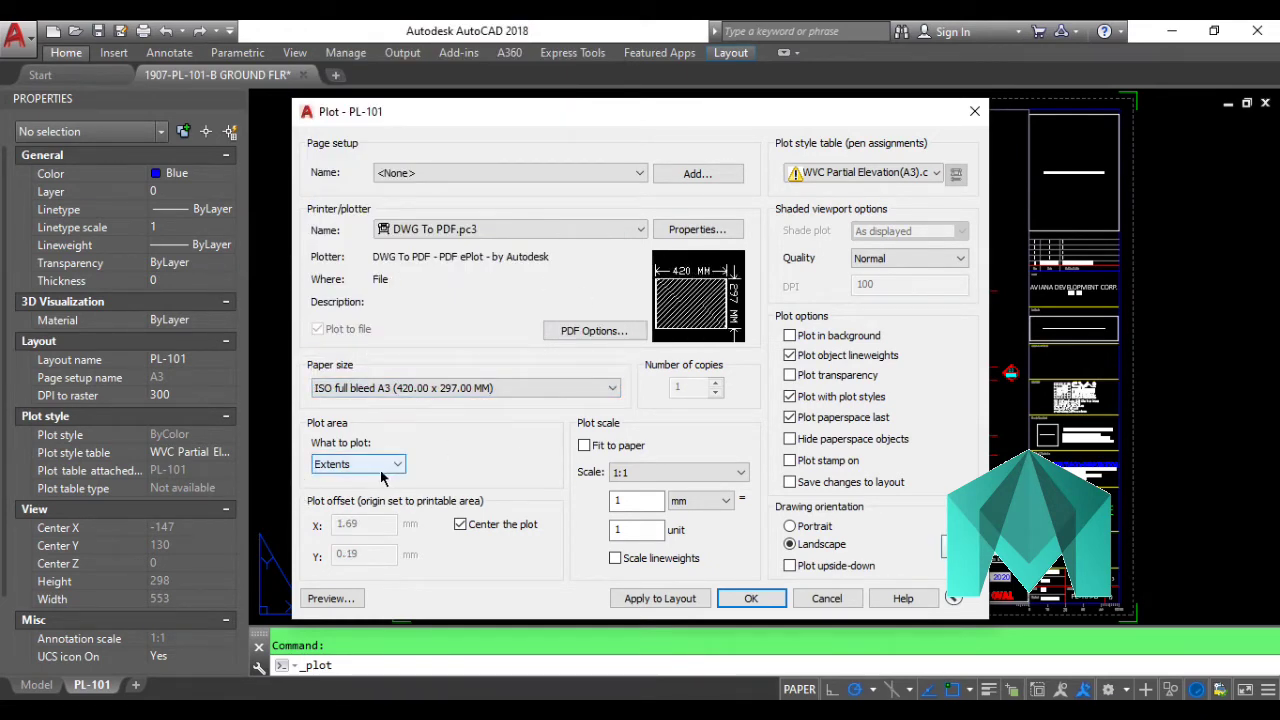
pyautogui.click(329, 598)
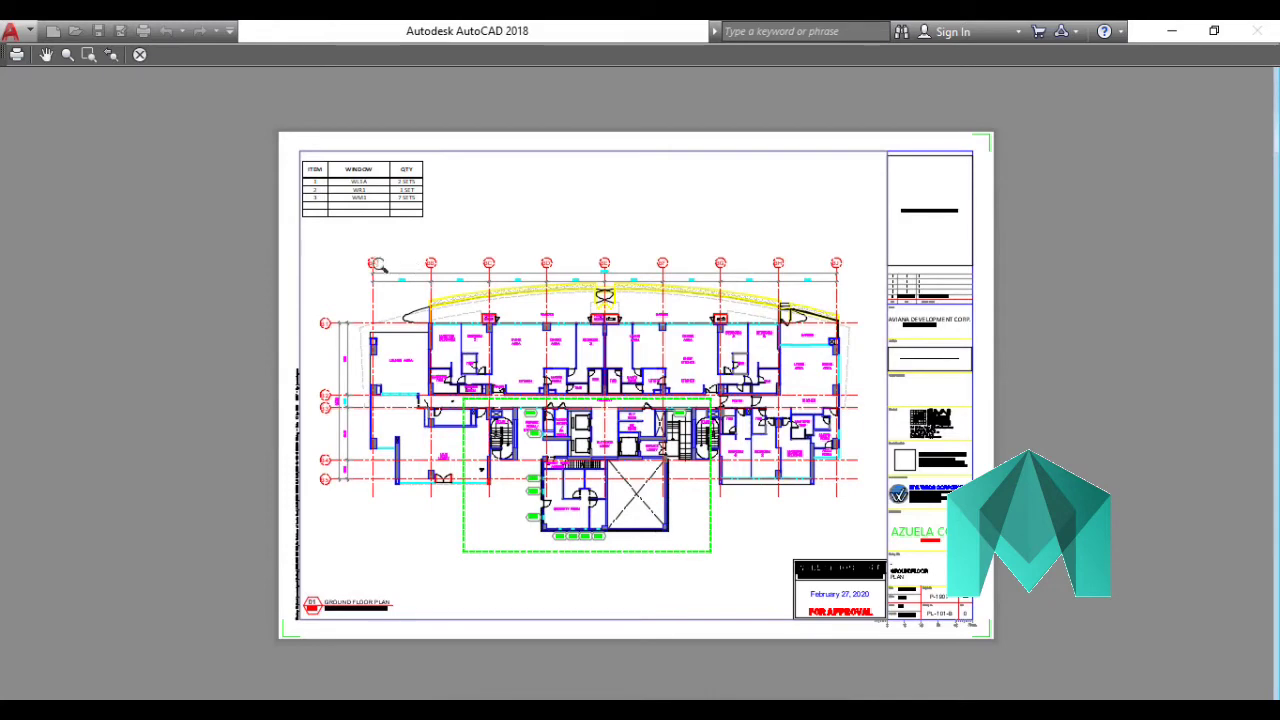
# Close the ground floor plot preview and back out of plotting.
pyautogui.press('Escape')
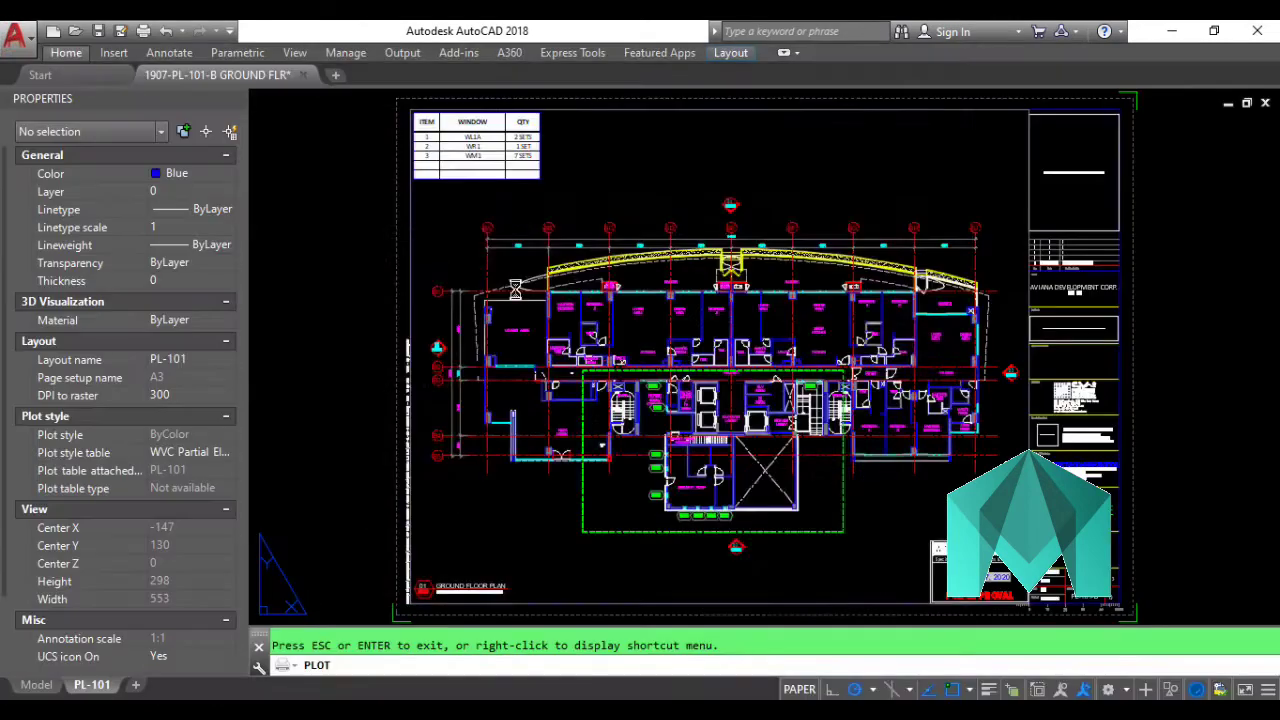
pyautogui.press('Escape')
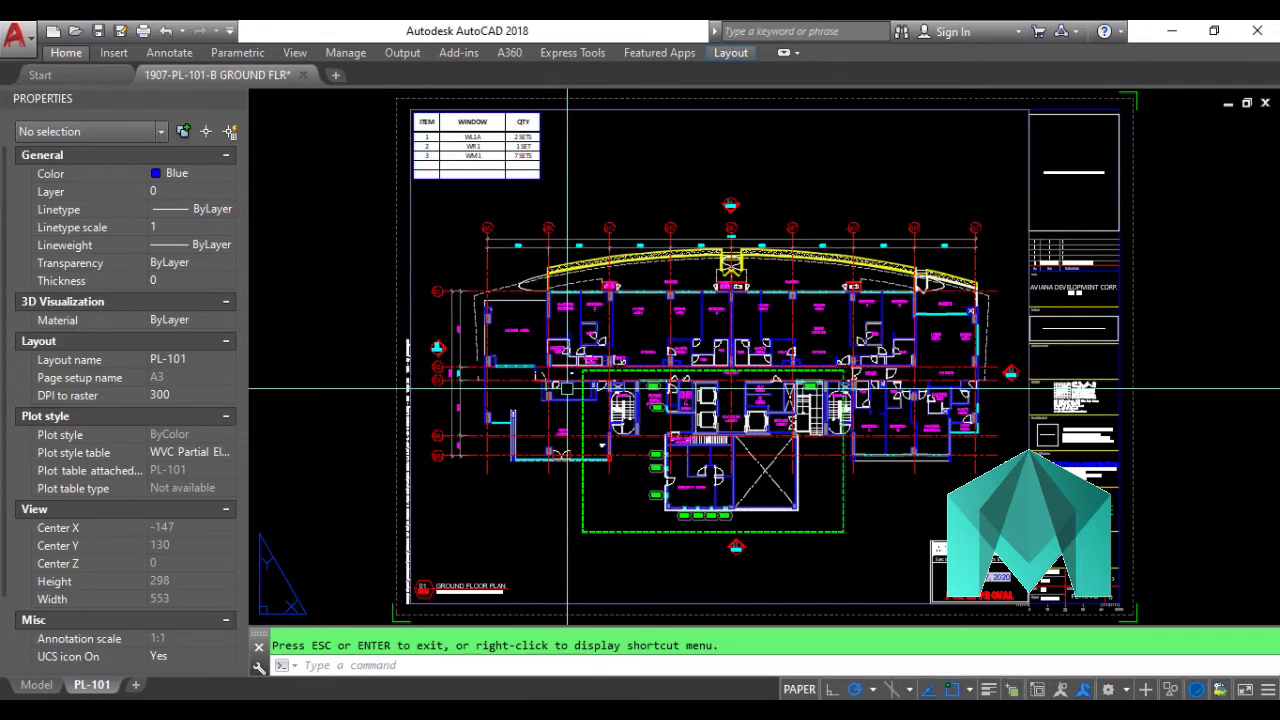
# Cancel the pending prompt and run the PUBLISH command via PUBLISH.
pyautogui.press('Escape')
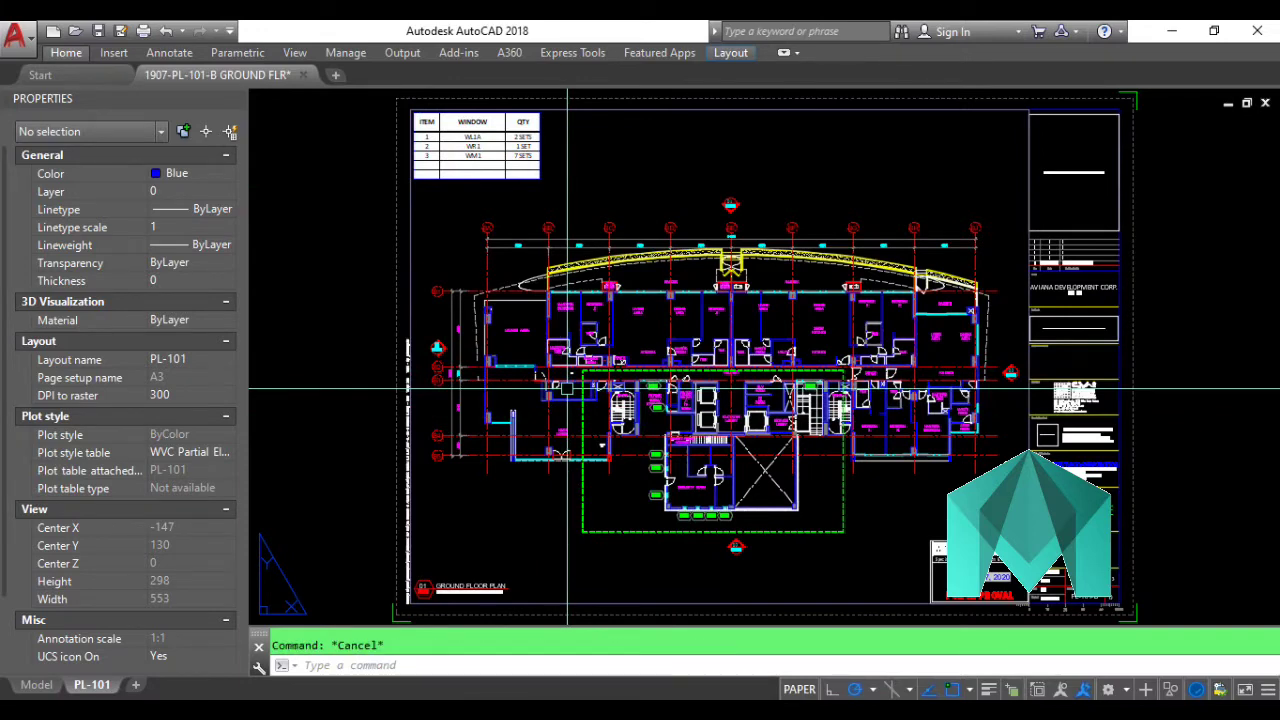
pyautogui.write('PUBLISH')
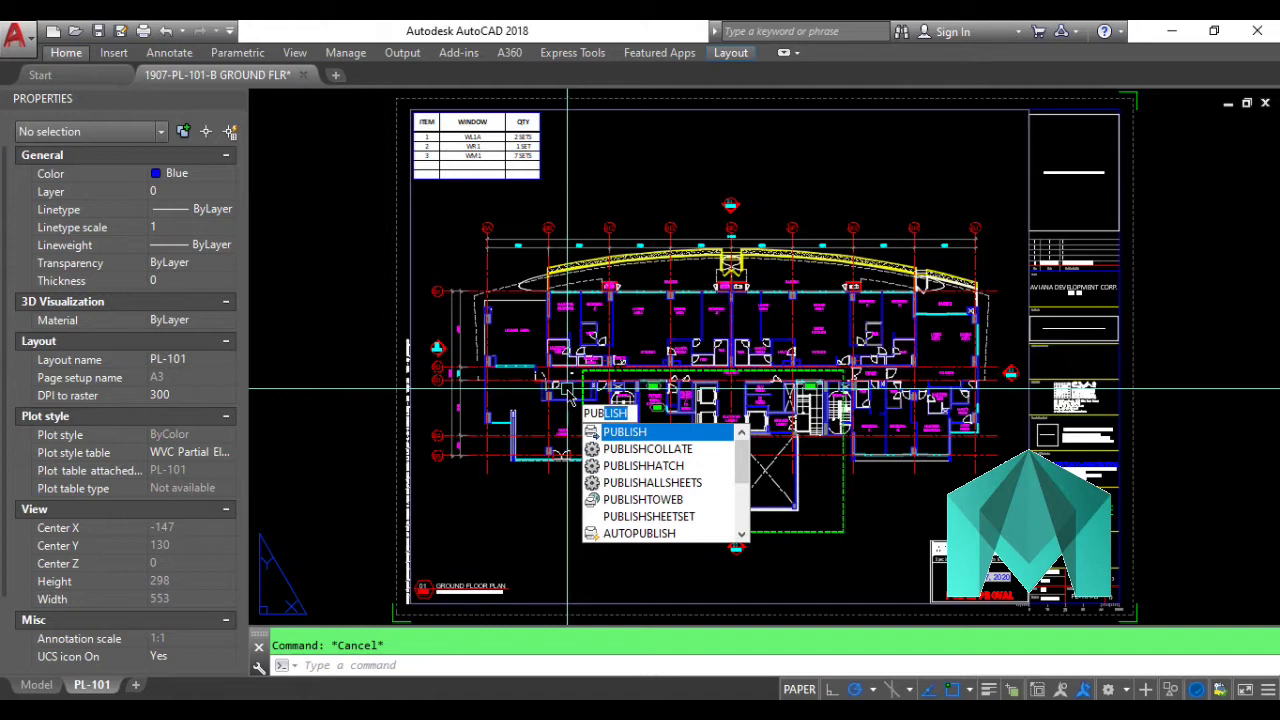
pyautogui.press('Return')
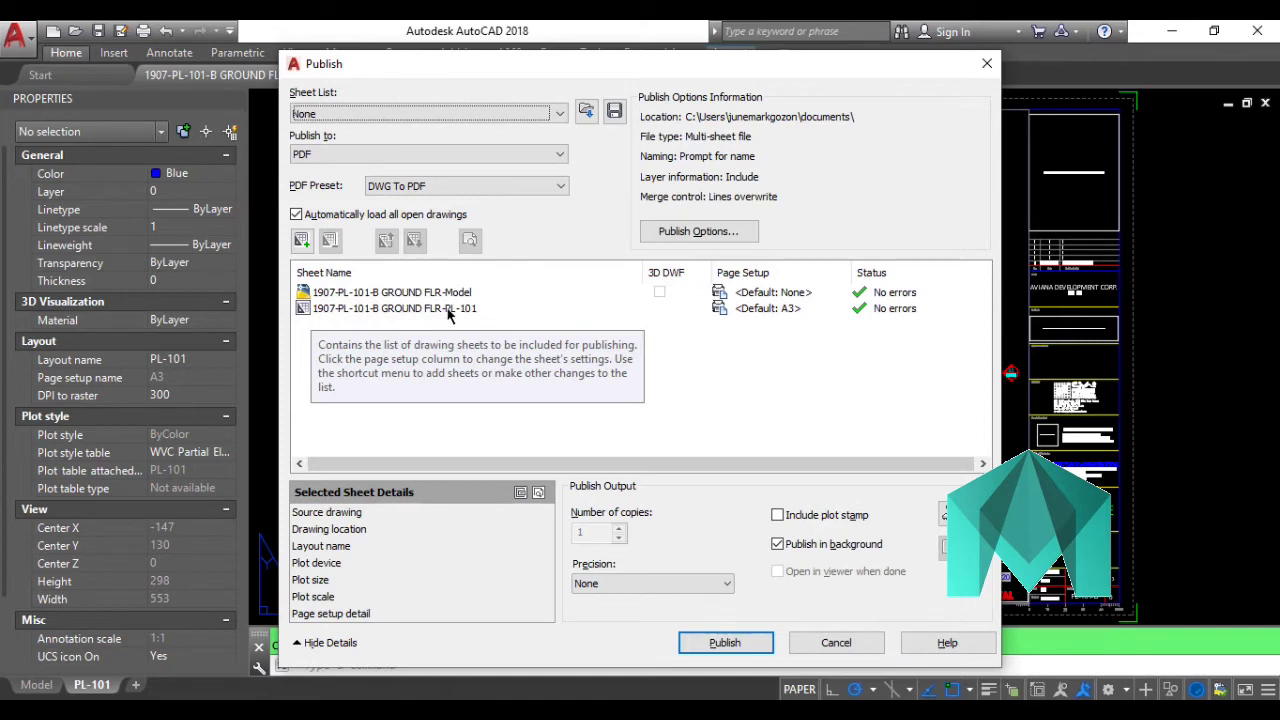
# Remove the GROUND FLR Model and PL-101 sheets, leaving the Publish list empty.
pyautogui.click(314, 294)
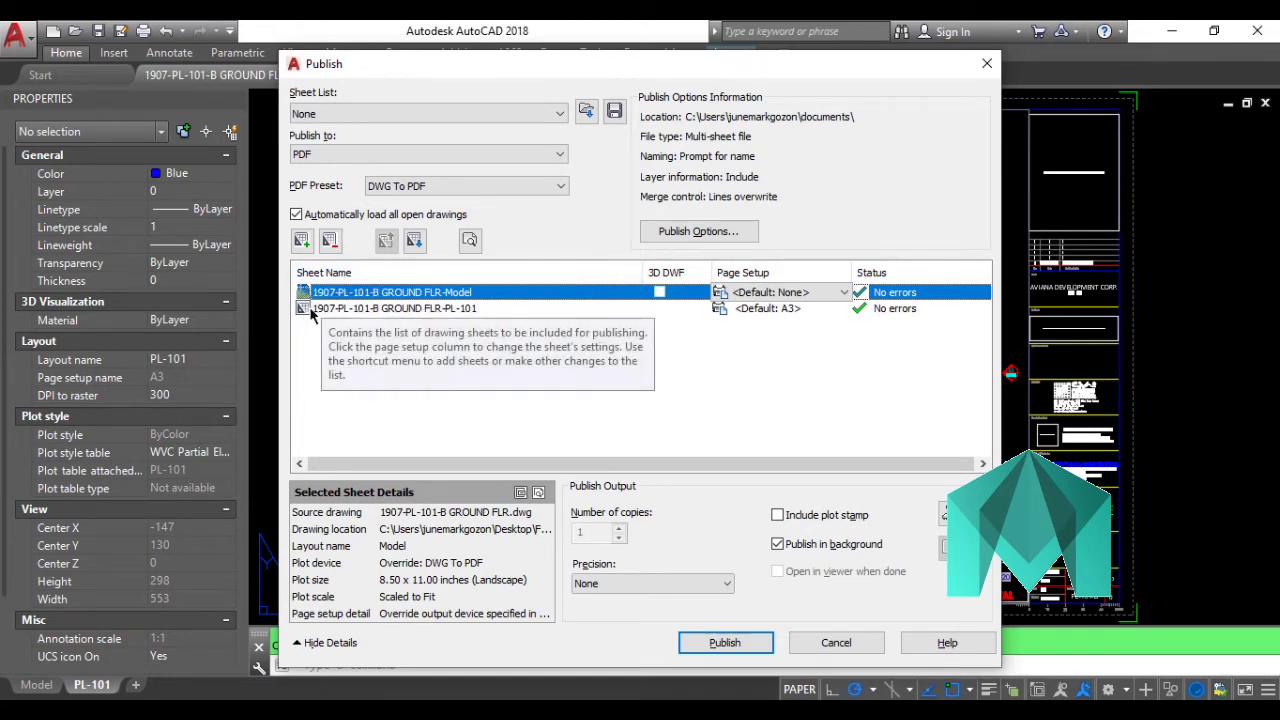
pyautogui.click(311, 311)
pyautogui.click(333, 291)
pyautogui.keyDown('shift'); pyautogui.click(323, 311); pyautogui.keyUp('shift')
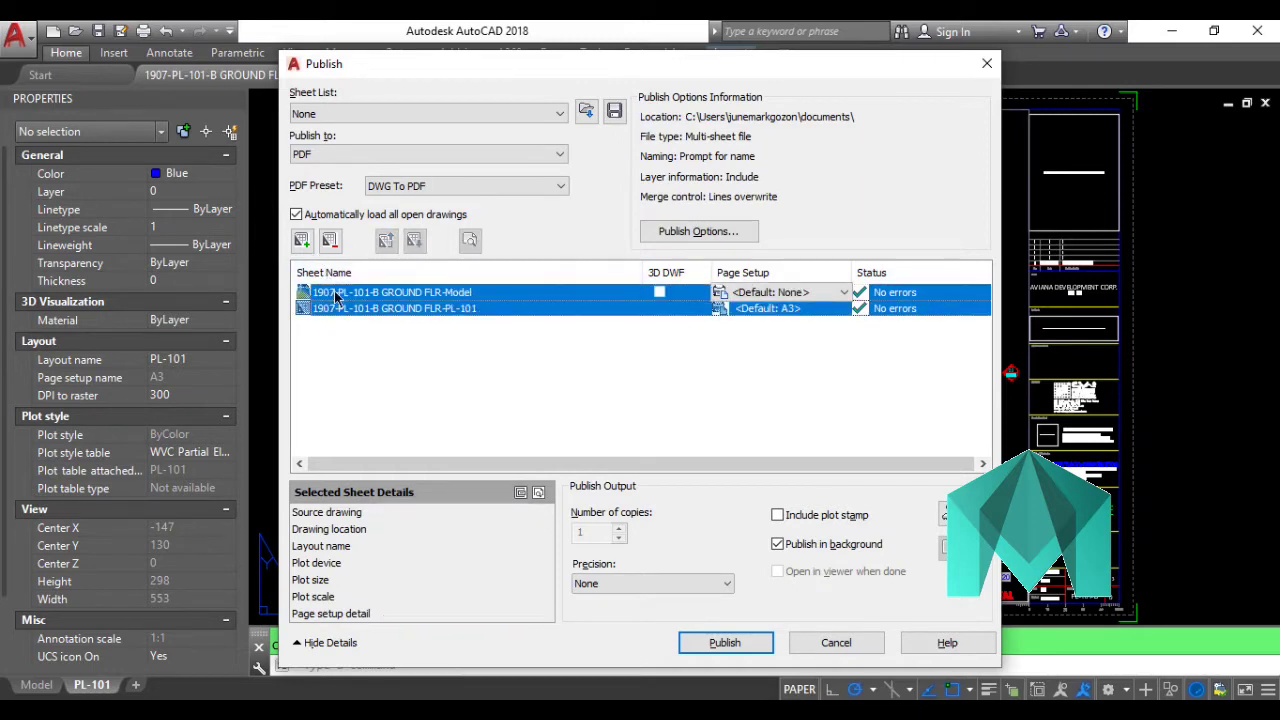
pyautogui.click(329, 240)
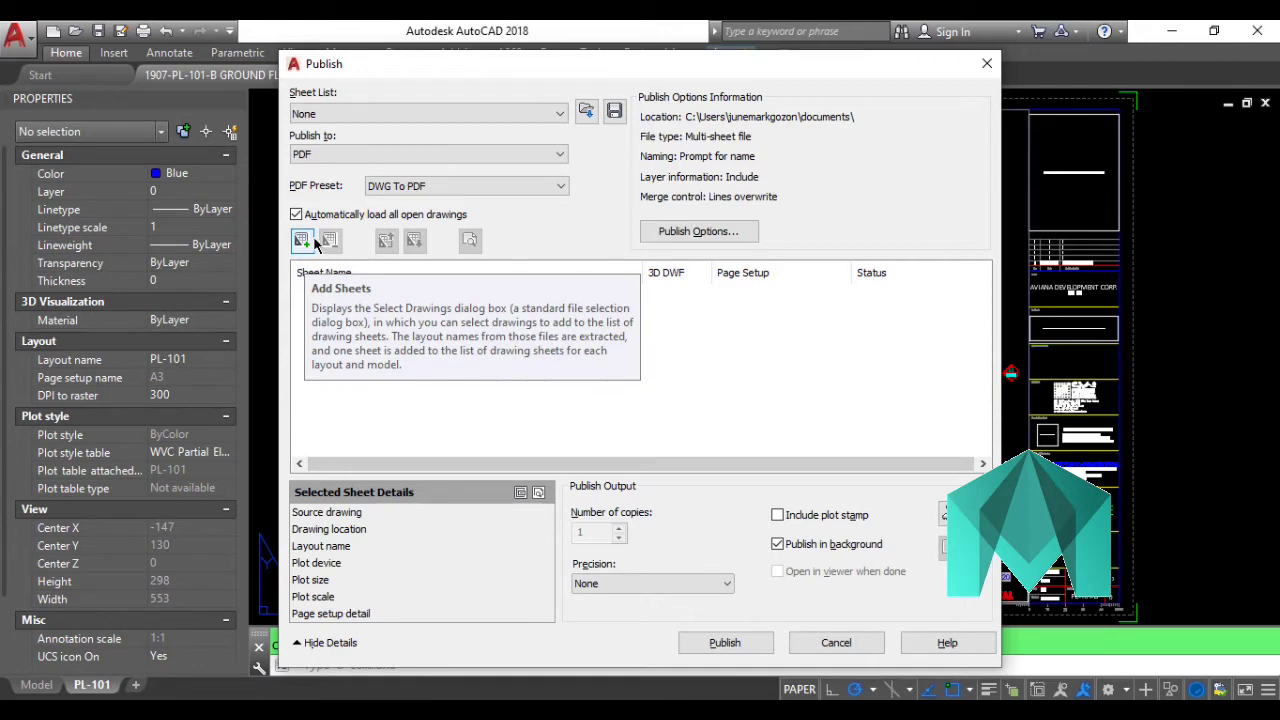
pyautogui.click(307, 248)
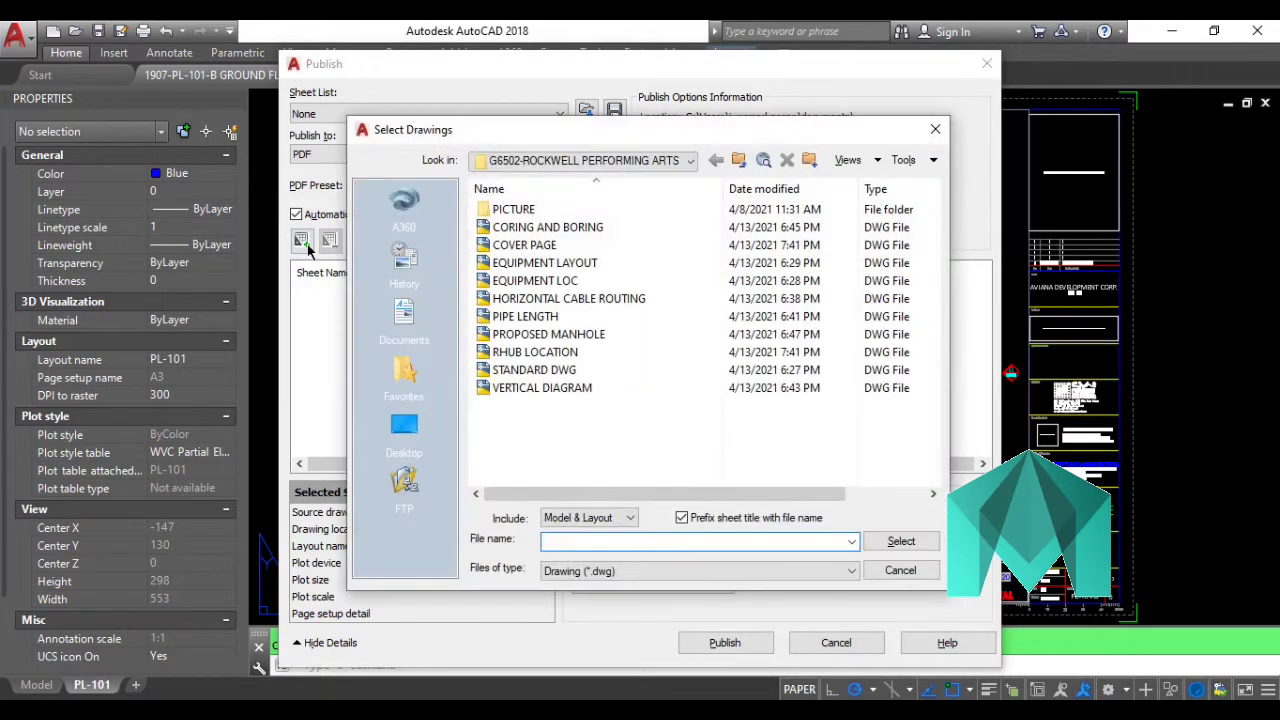
# Browse to Desktop > FREELANCE CAD FILE > The Residence of Azuela Cove > 4.PLAN > STICK SYSTEM FLR PLAN.
pyautogui.click(404, 428)
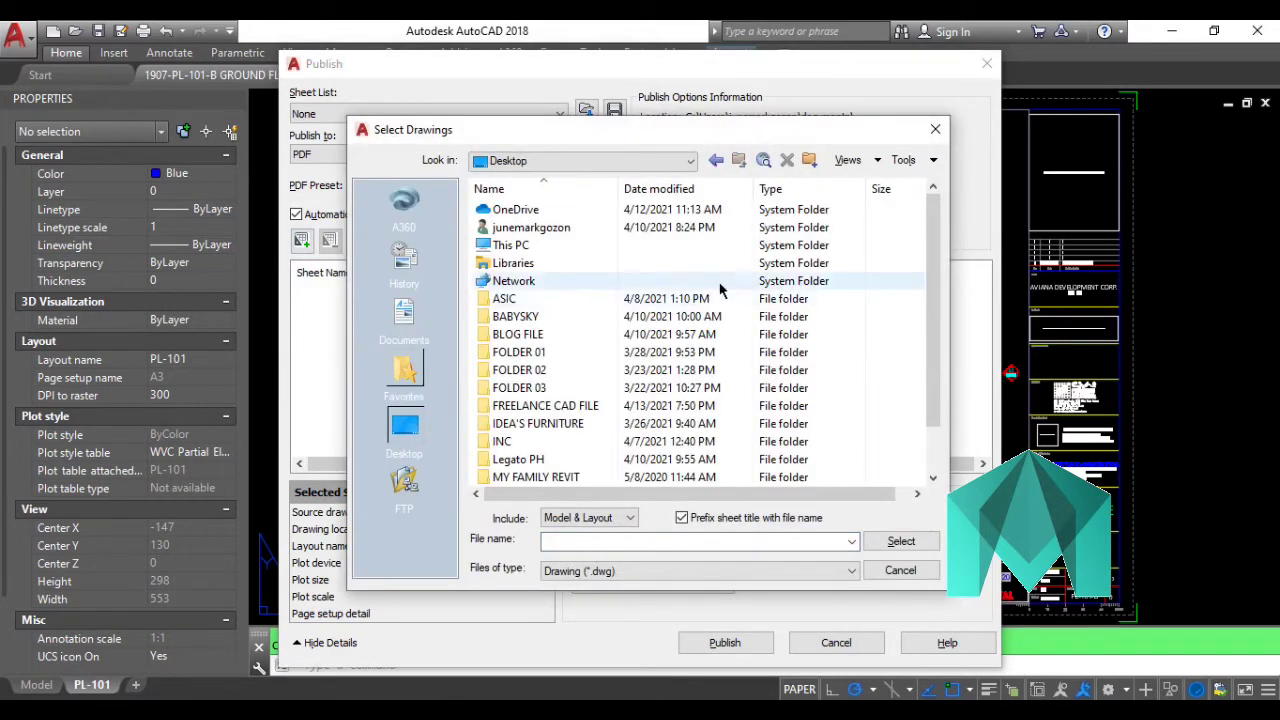
pyautogui.doubleClick(541, 406)
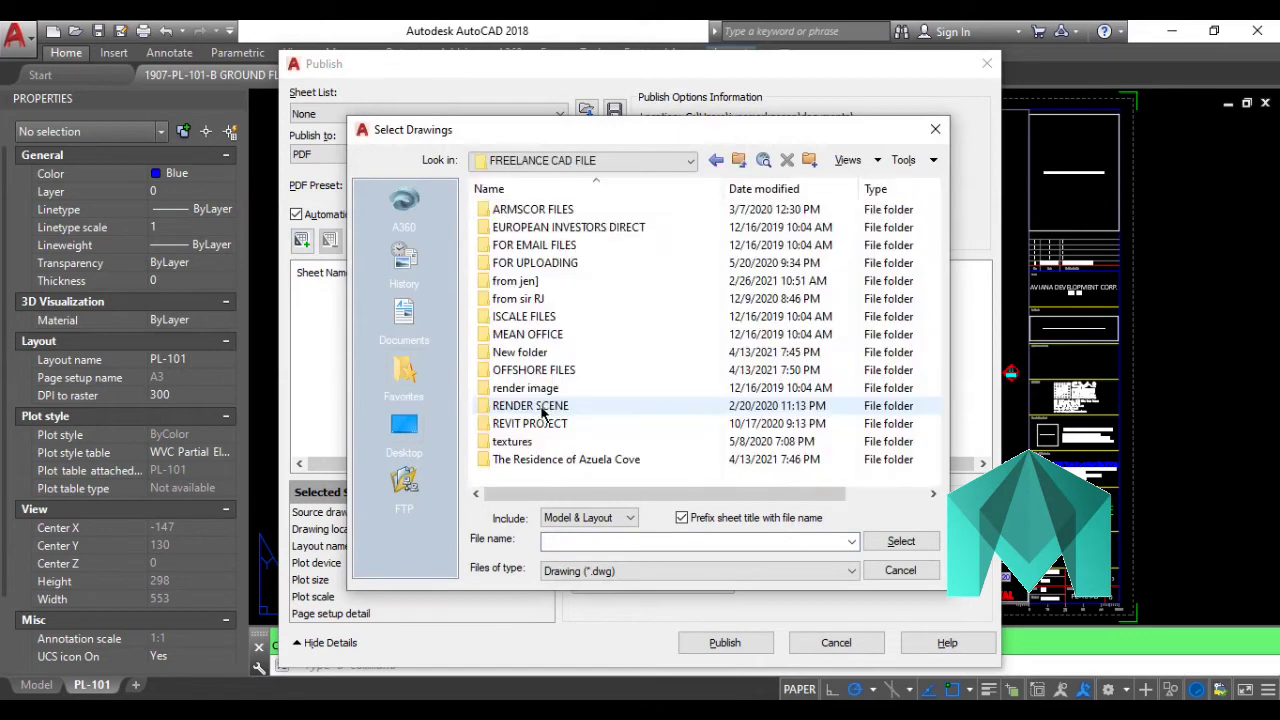
pyautogui.doubleClick(520, 460)
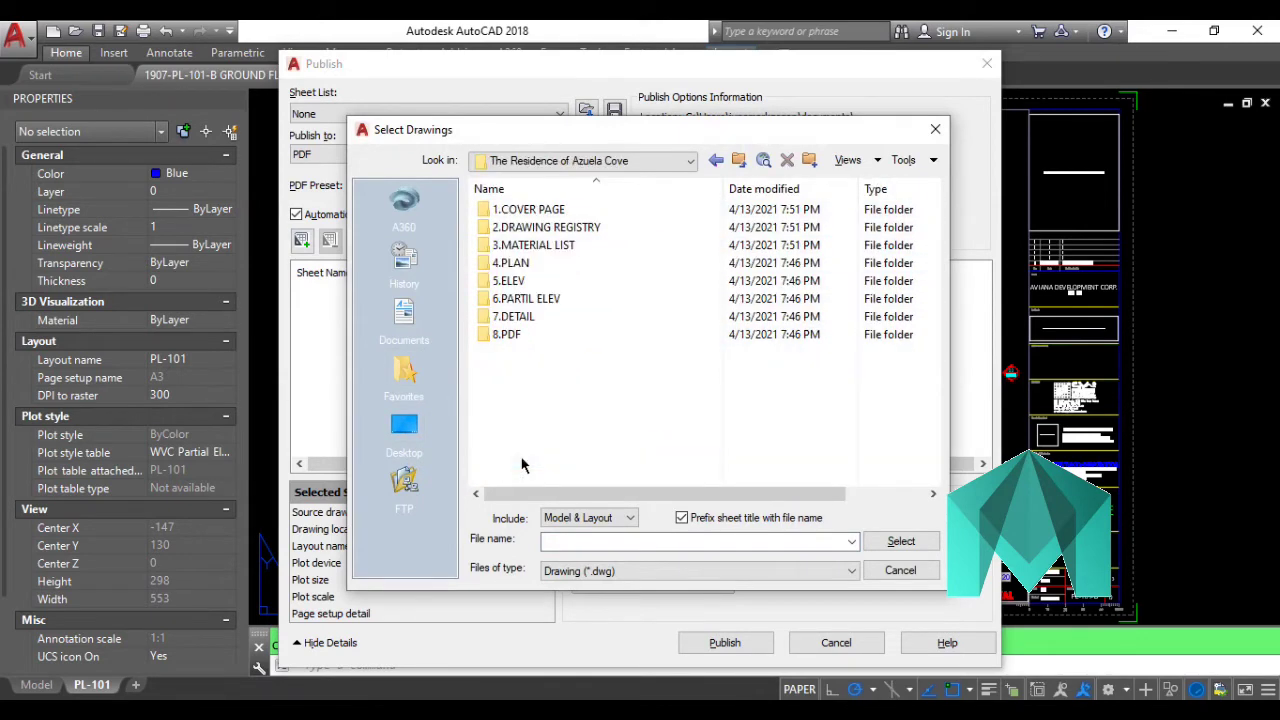
pyautogui.doubleClick(512, 263)
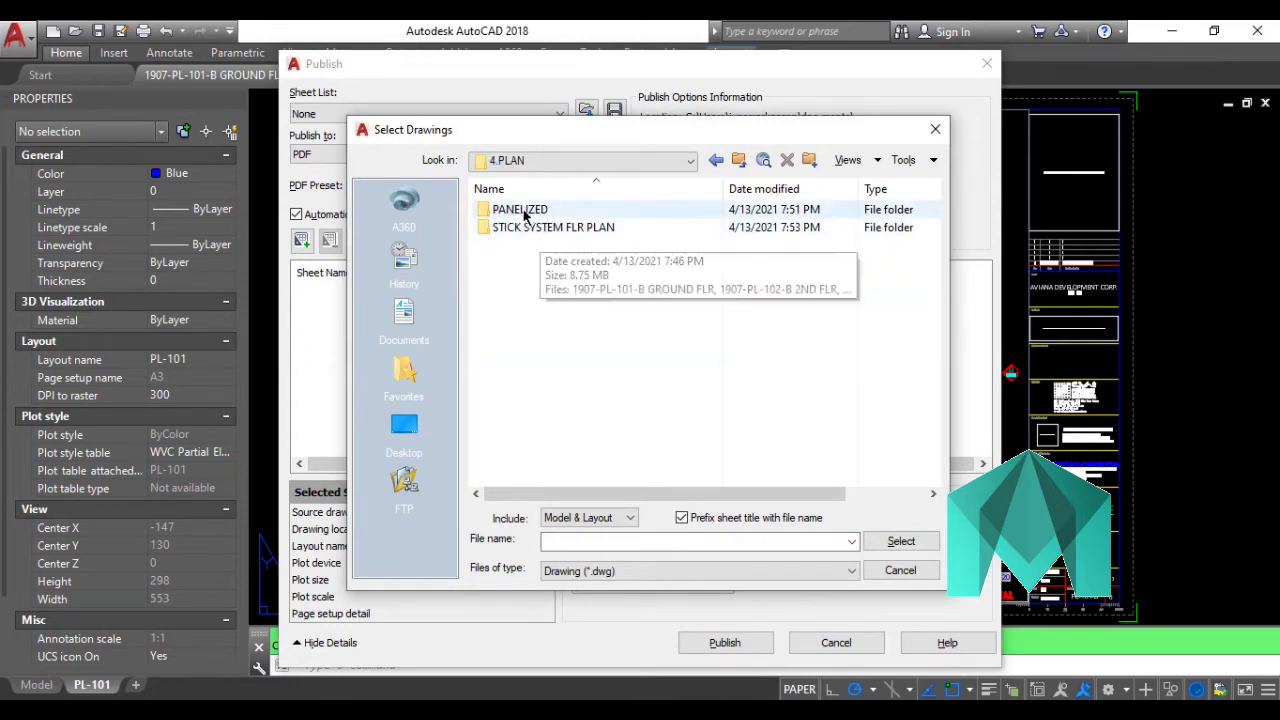
pyautogui.doubleClick(508, 229)
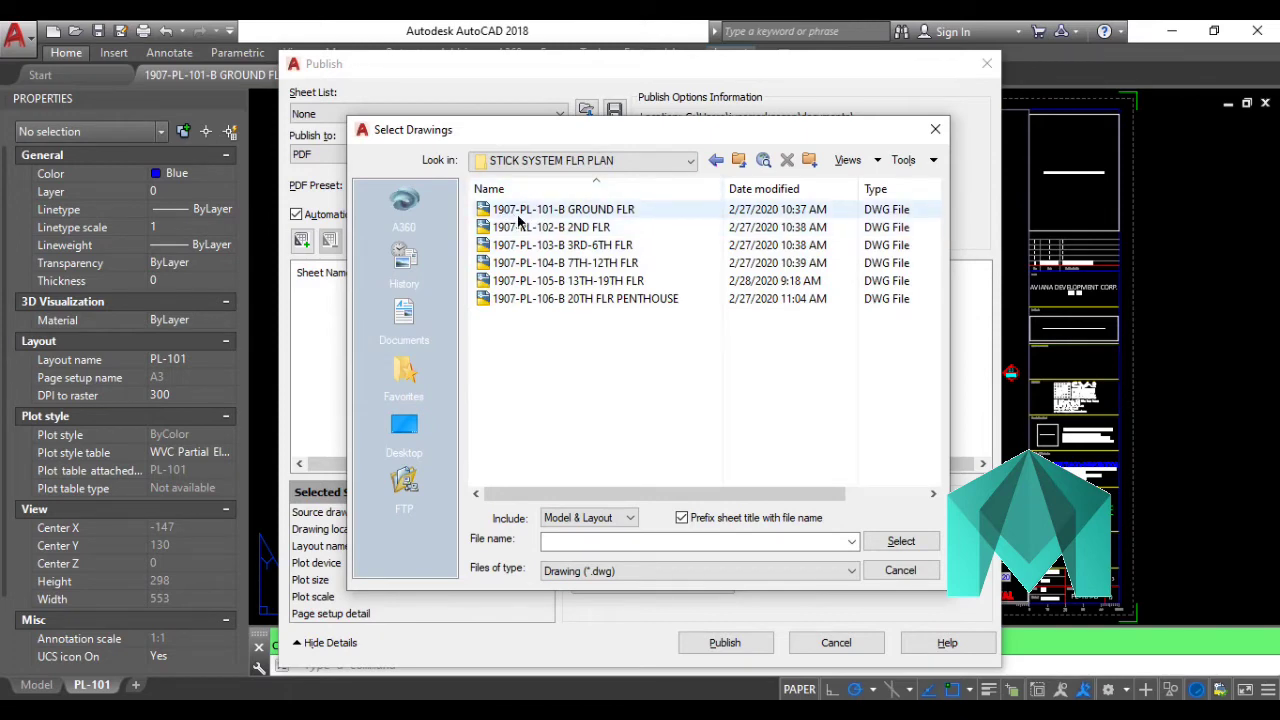
# Add the six drawings 1907-PL-101 through 1907-PL-106 to the Publish list.
pyautogui.click(518, 214)
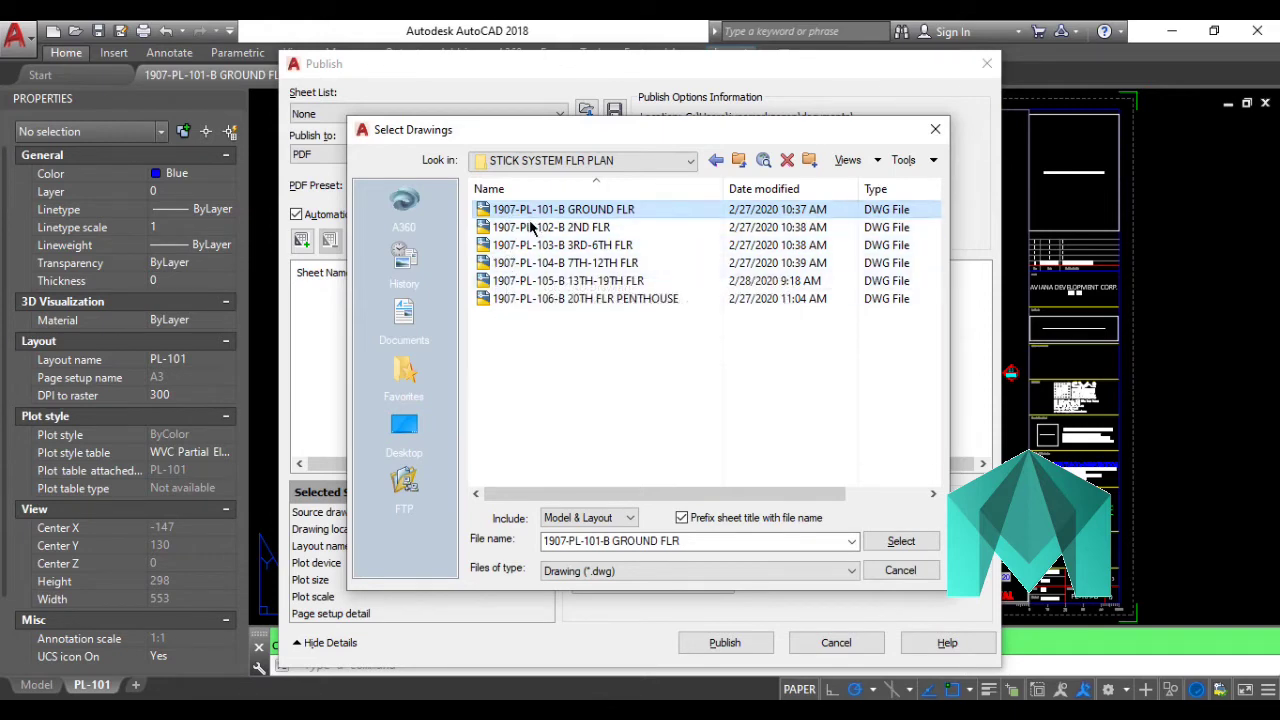
pyautogui.keyDown('shift'); pyautogui.click(558, 298); pyautogui.keyUp('shift')
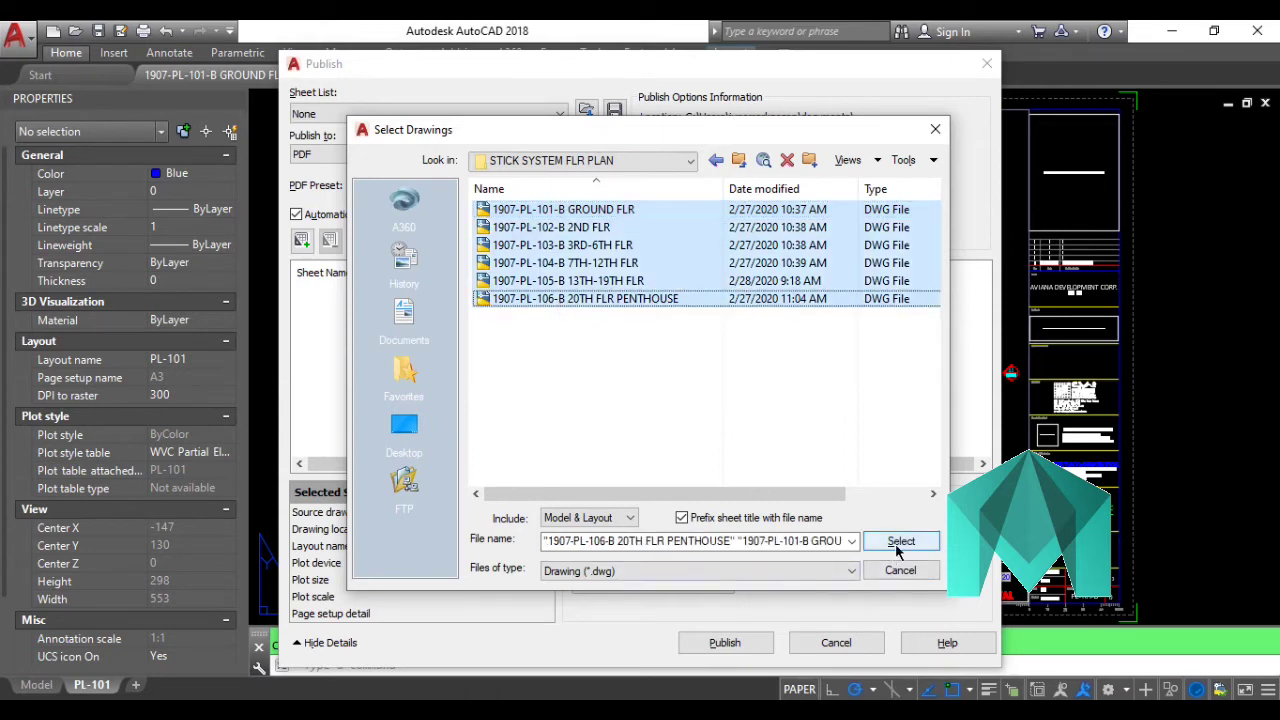
pyautogui.click(540, 211)
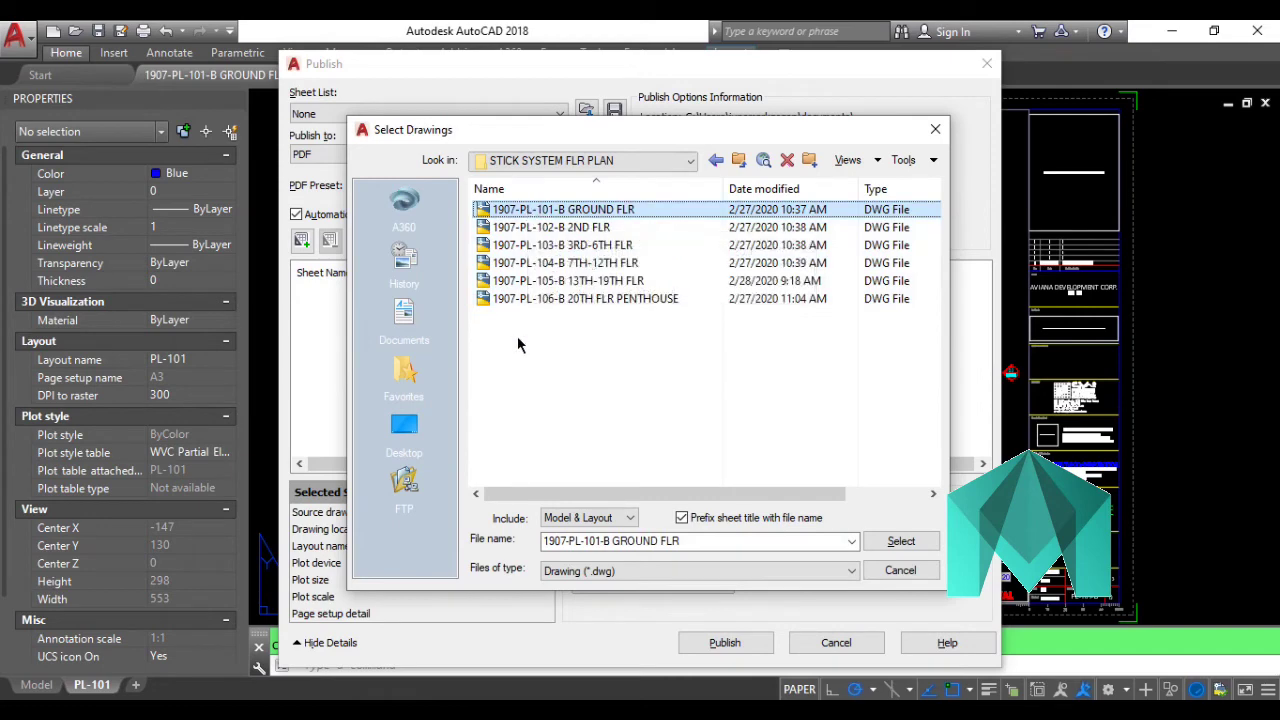
pyautogui.keyDown('shift'); pyautogui.click(528, 298); pyautogui.keyUp('shift')
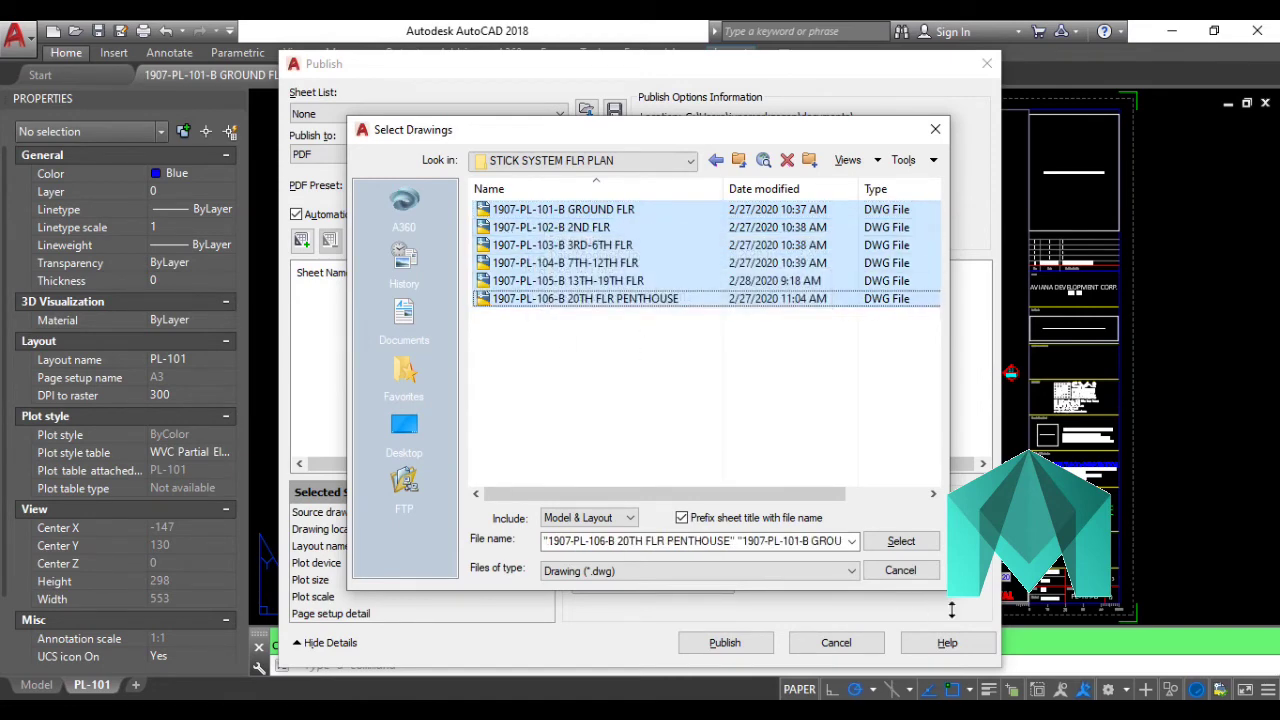
pyautogui.click(901, 541)
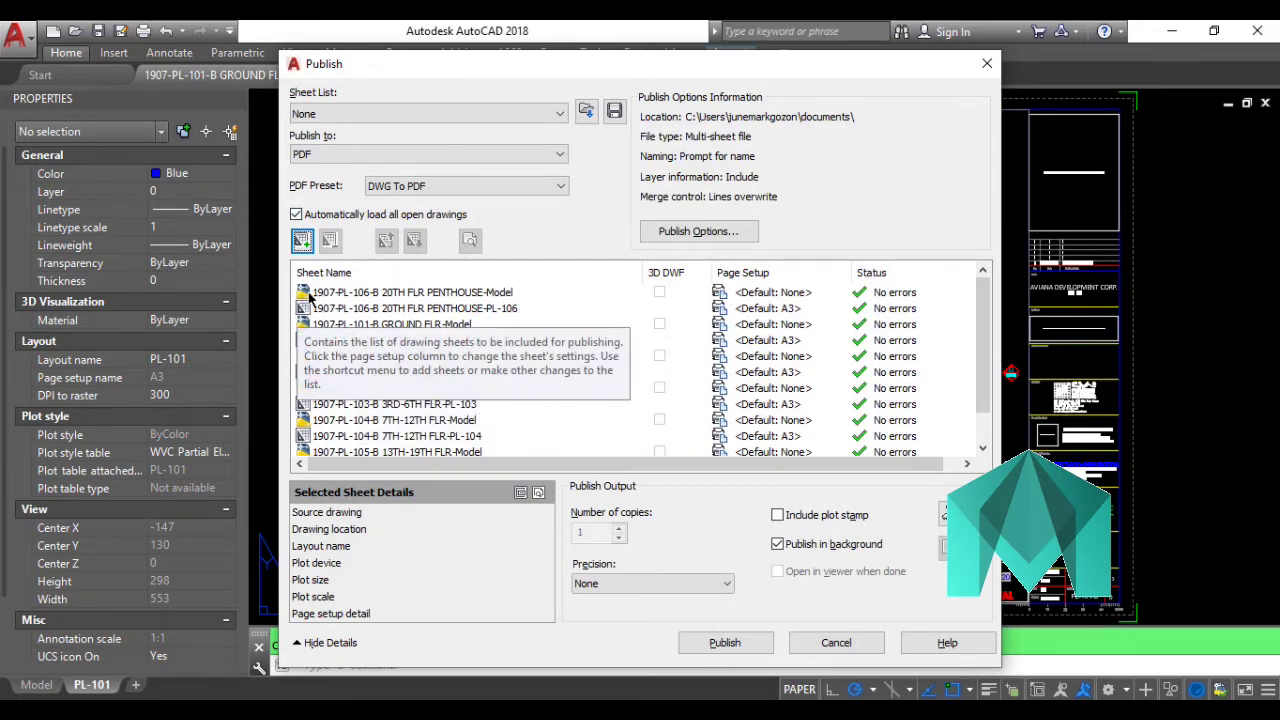
# Remove the six Model sheets, then select all remaining layout sheets PL-101 to PL-106.
pyautogui.click(310, 291)
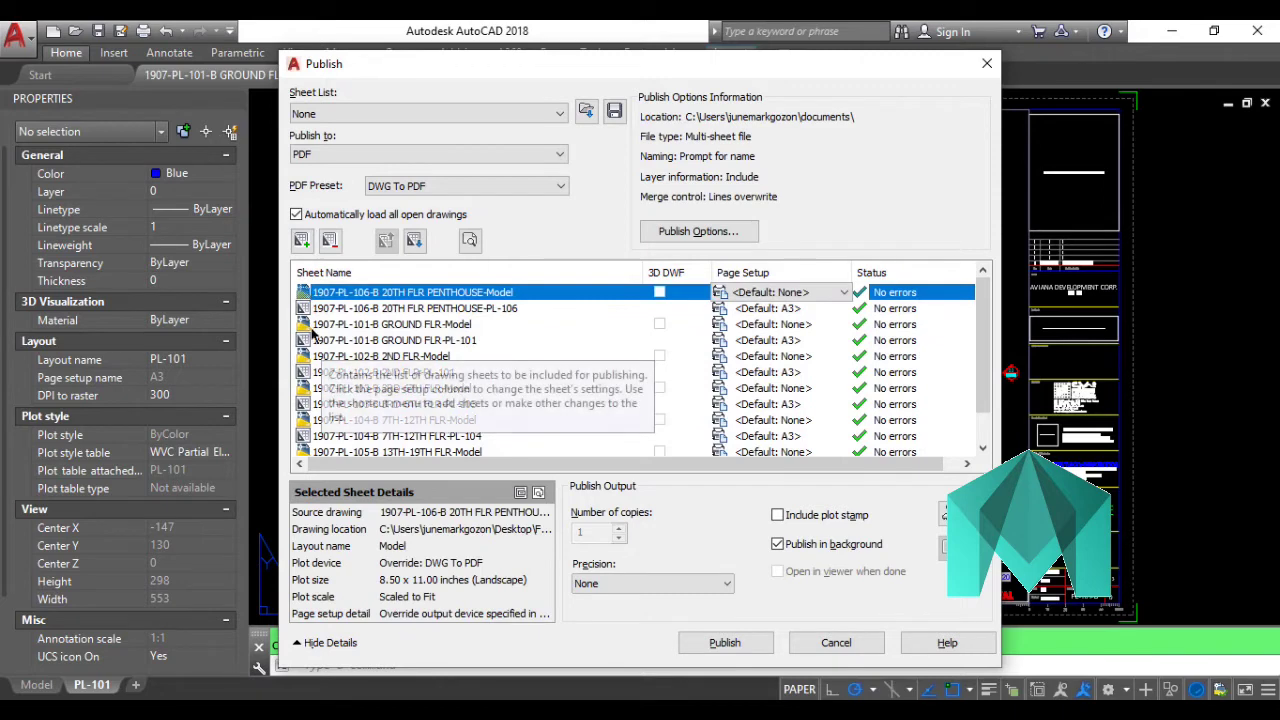
pyautogui.keyDown('ctrl'); pyautogui.click(316, 326); pyautogui.keyUp('ctrl')
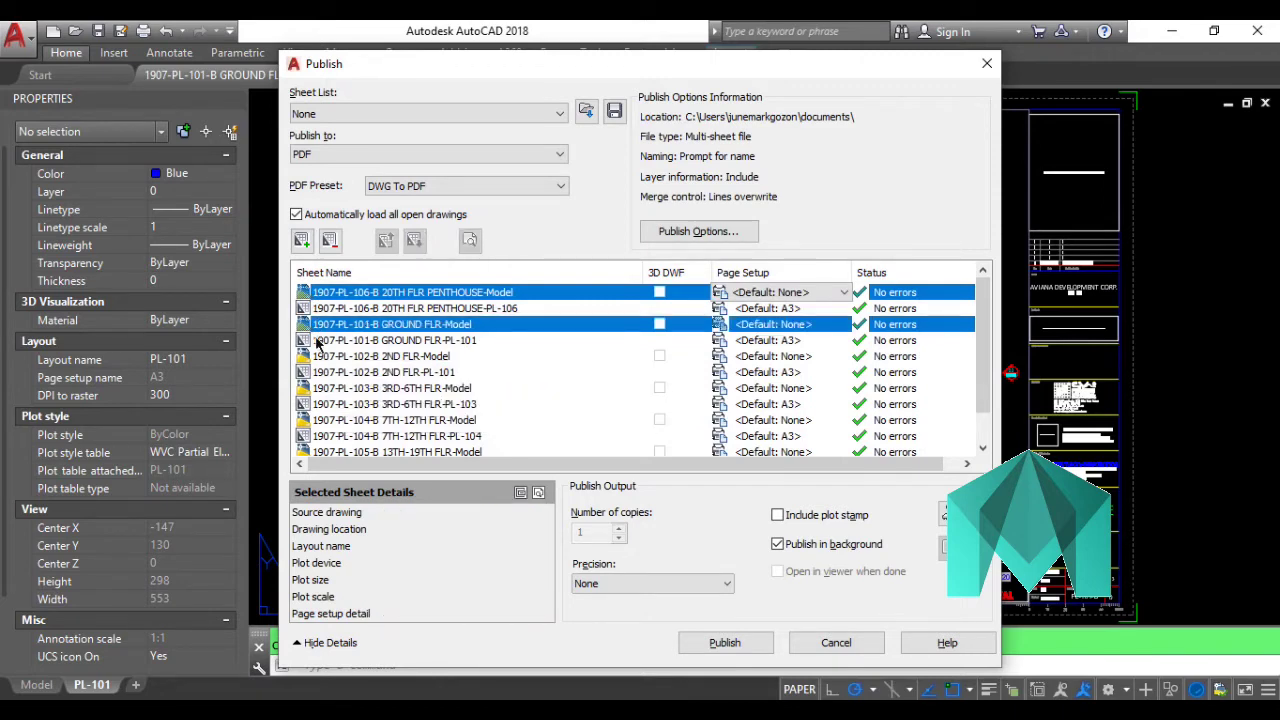
pyautogui.keyDown('ctrl'); pyautogui.click(316, 359); pyautogui.keyUp('ctrl')
pyautogui.keyDown('ctrl'); pyautogui.click(313, 390); pyautogui.keyUp('ctrl')
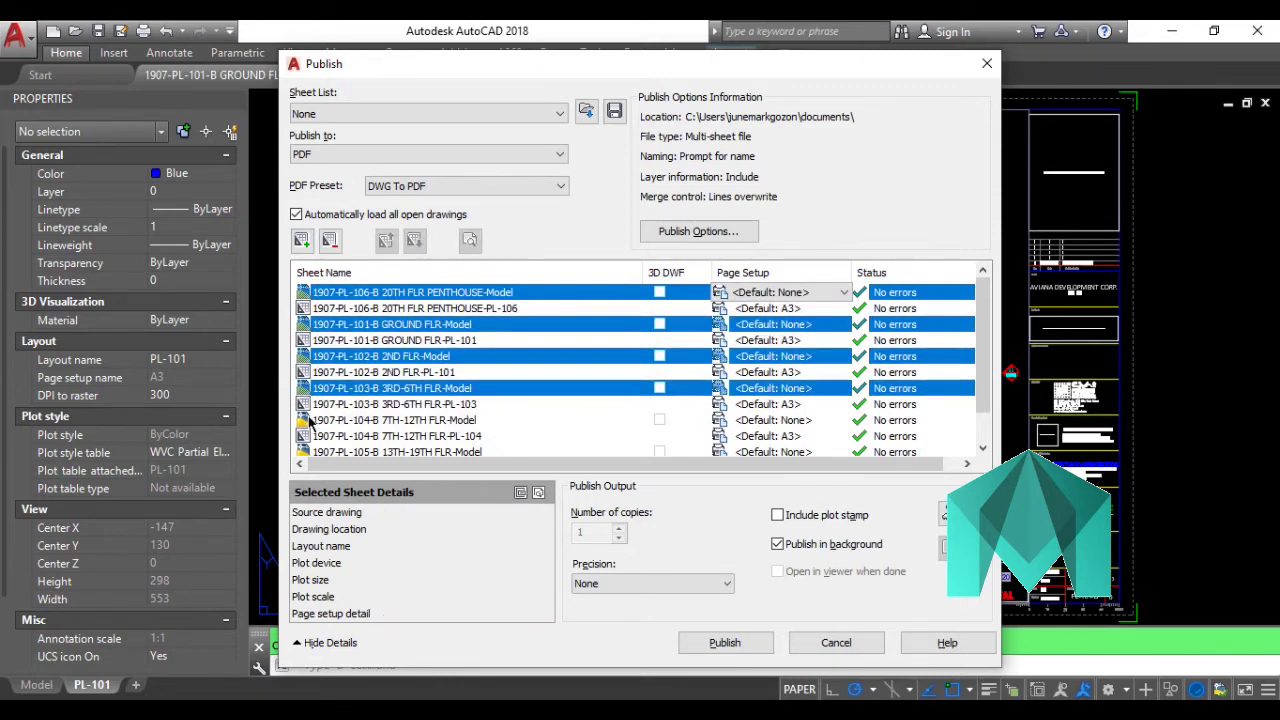
pyautogui.keyDown('ctrl'); pyautogui.click(312, 422); pyautogui.keyUp('ctrl')
pyautogui.keyDown('ctrl'); pyautogui.click(308, 452); pyautogui.keyUp('ctrl')
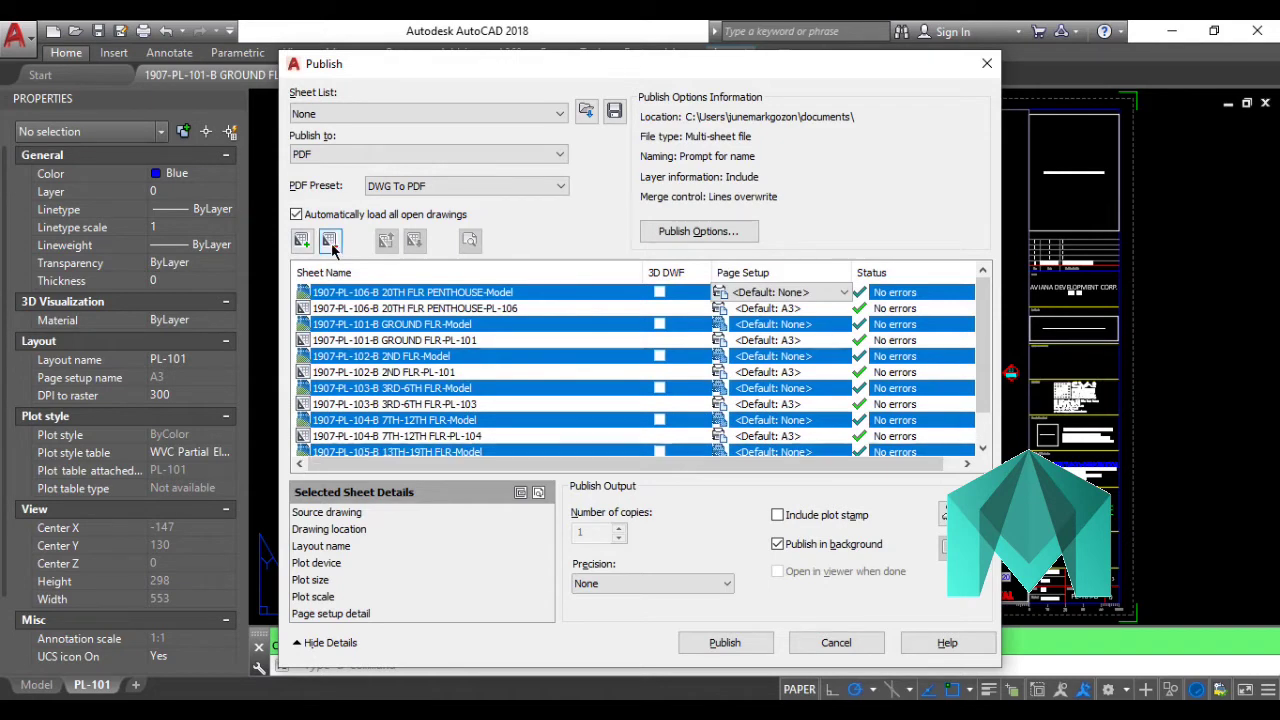
pyautogui.click(330, 241)
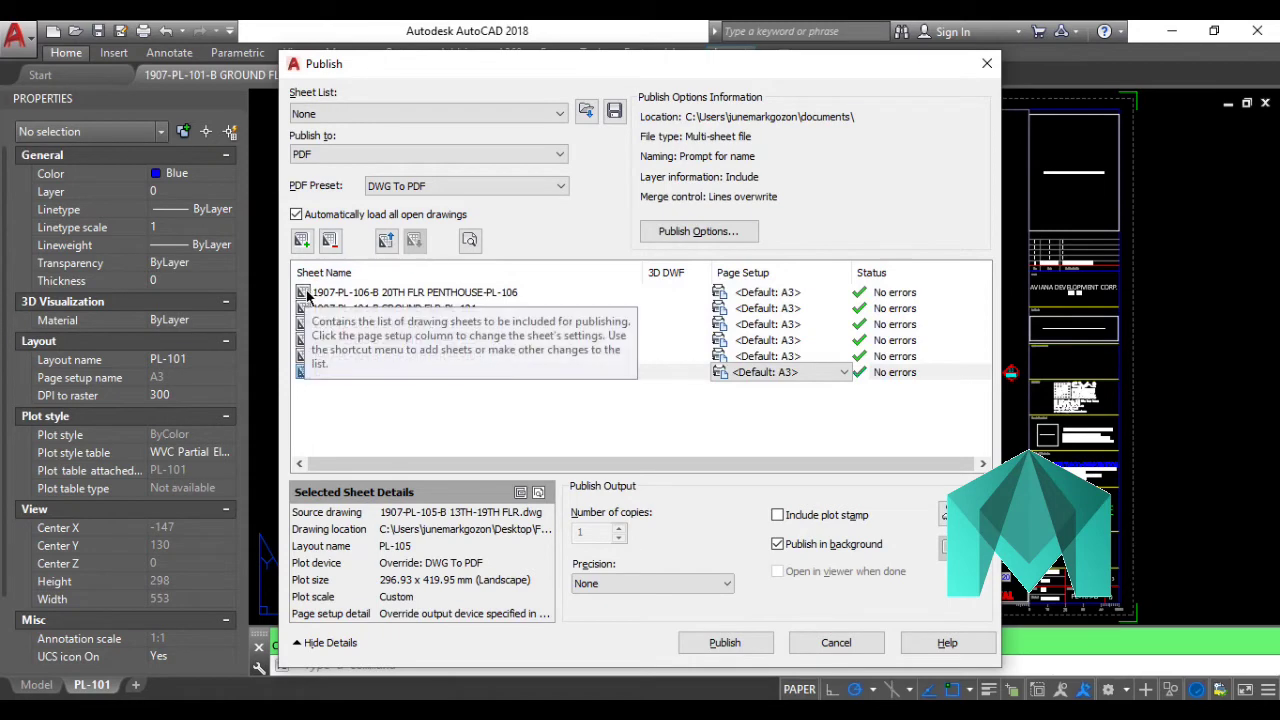
pyautogui.click(317, 293)
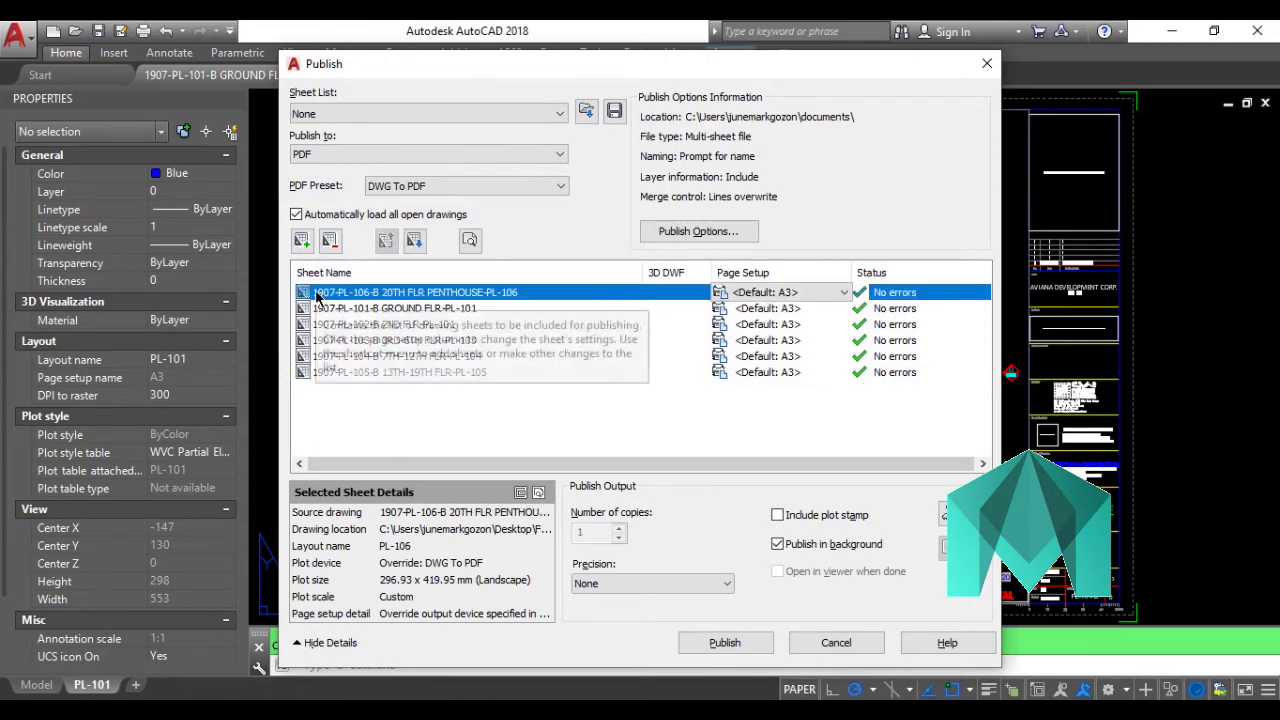
pyautogui.hotkey('ctrl', 'a')
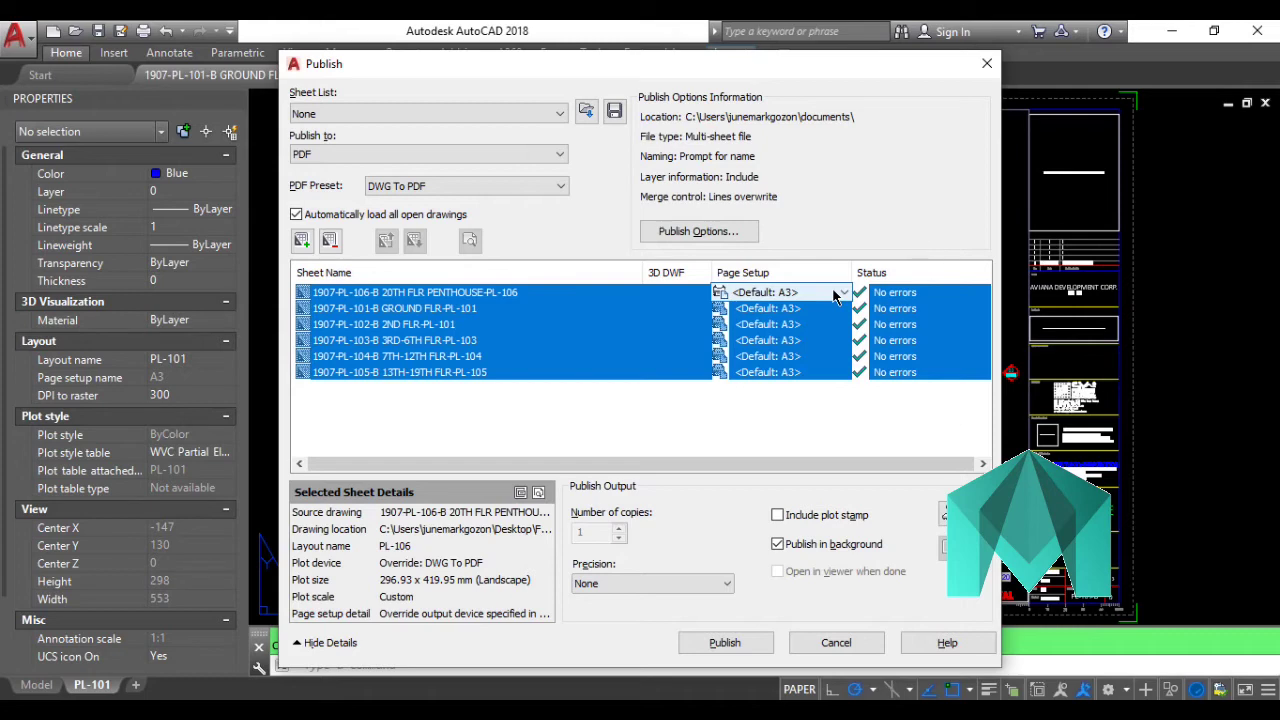
# Import the ASIC-A3-PDF page setup from ASIC-A3PDF and apply it to all six sheets.
pyautogui.click(834, 296)
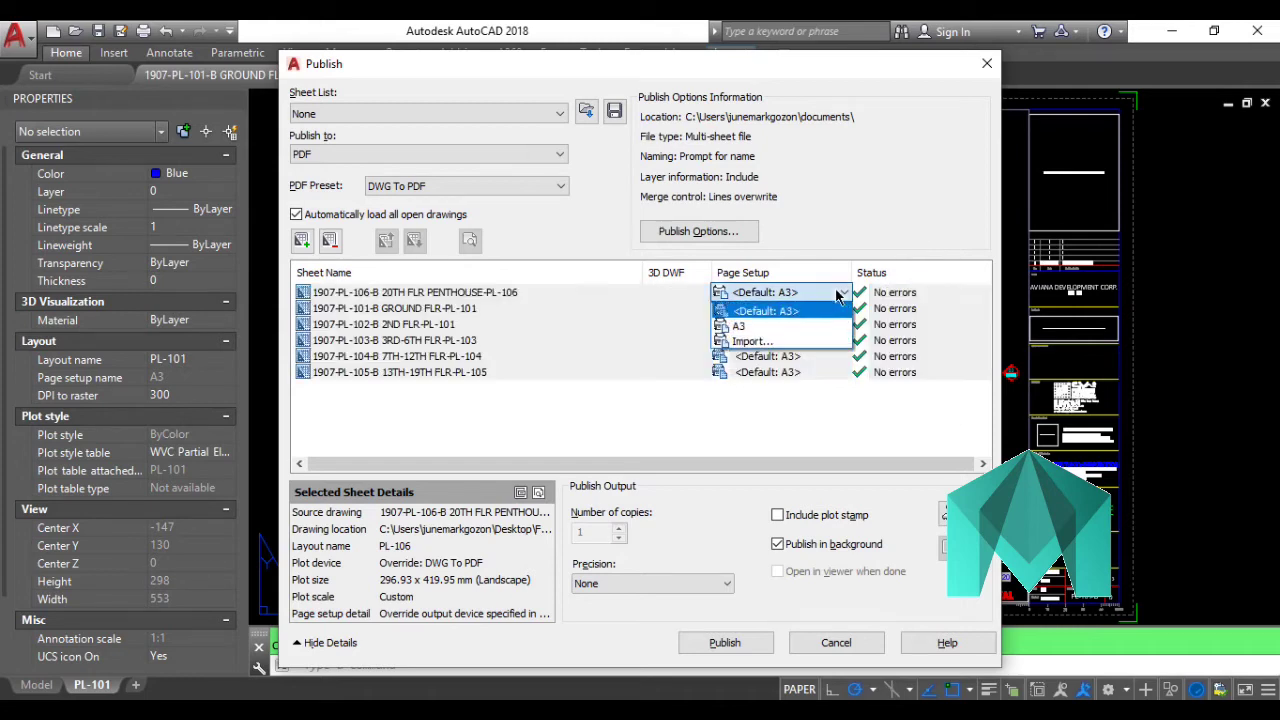
pyautogui.click(772, 341)
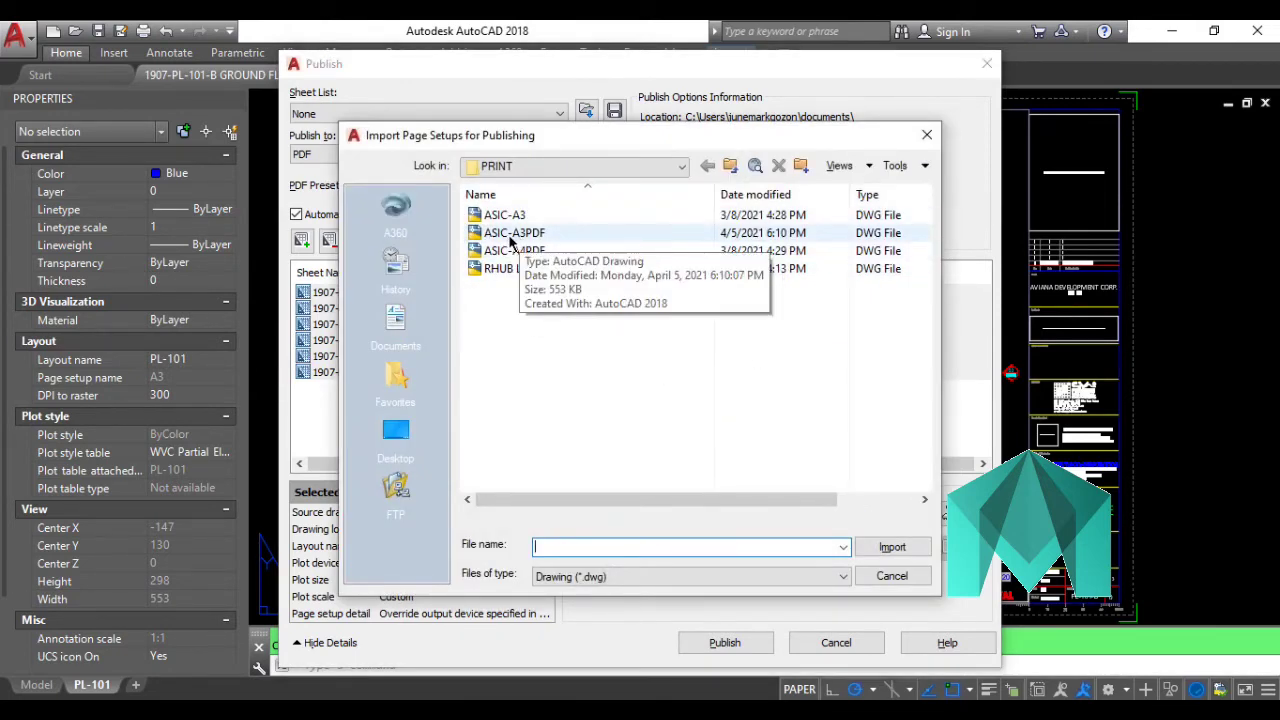
pyautogui.click(537, 240)
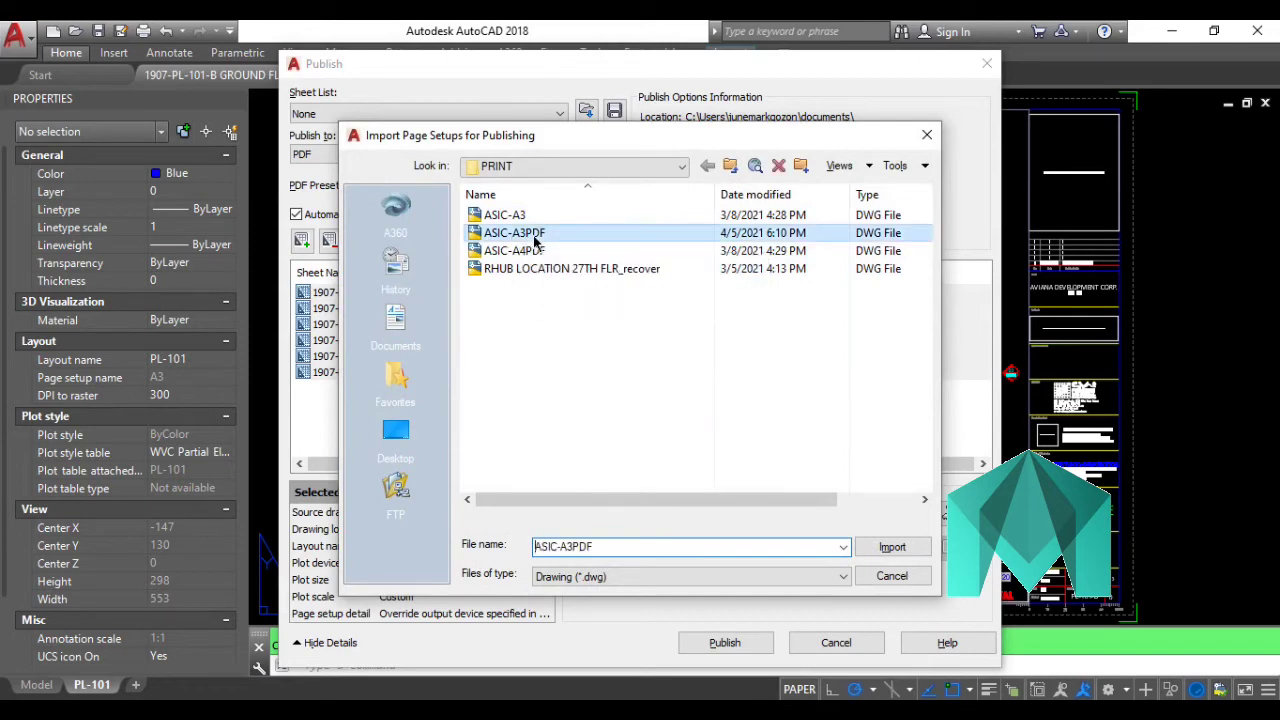
pyautogui.click(892, 546)
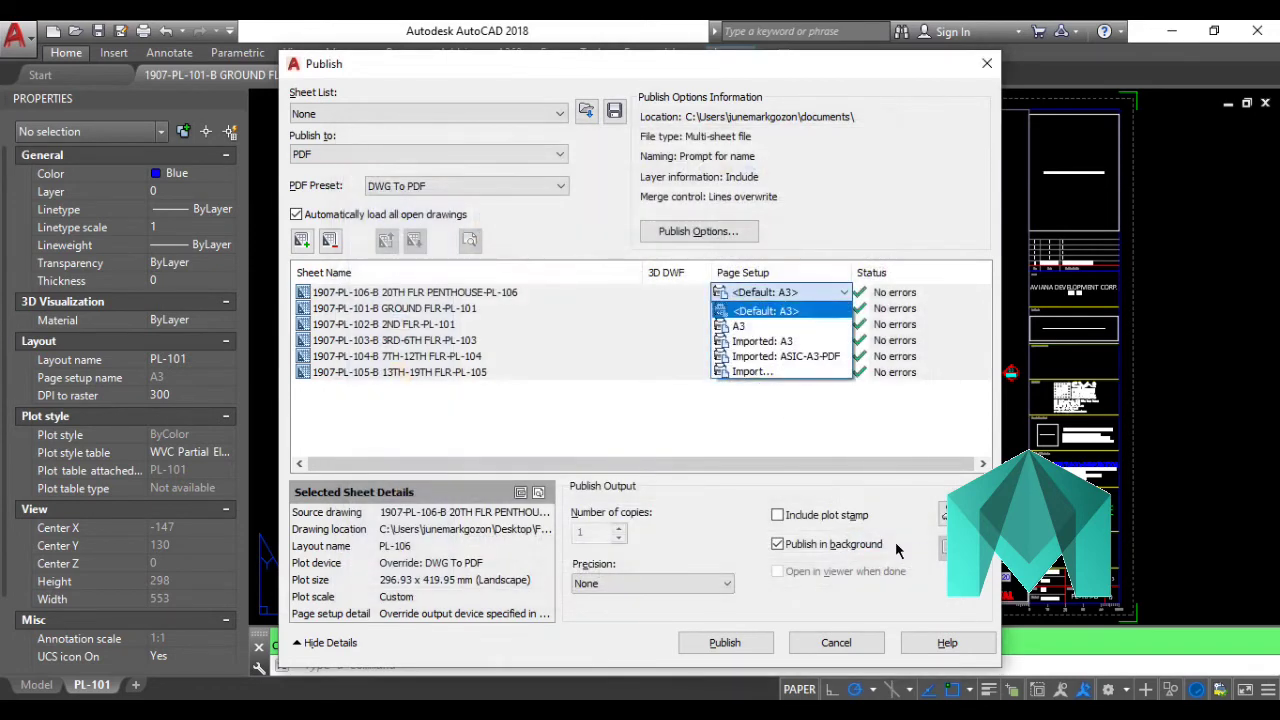
pyautogui.click(790, 357)
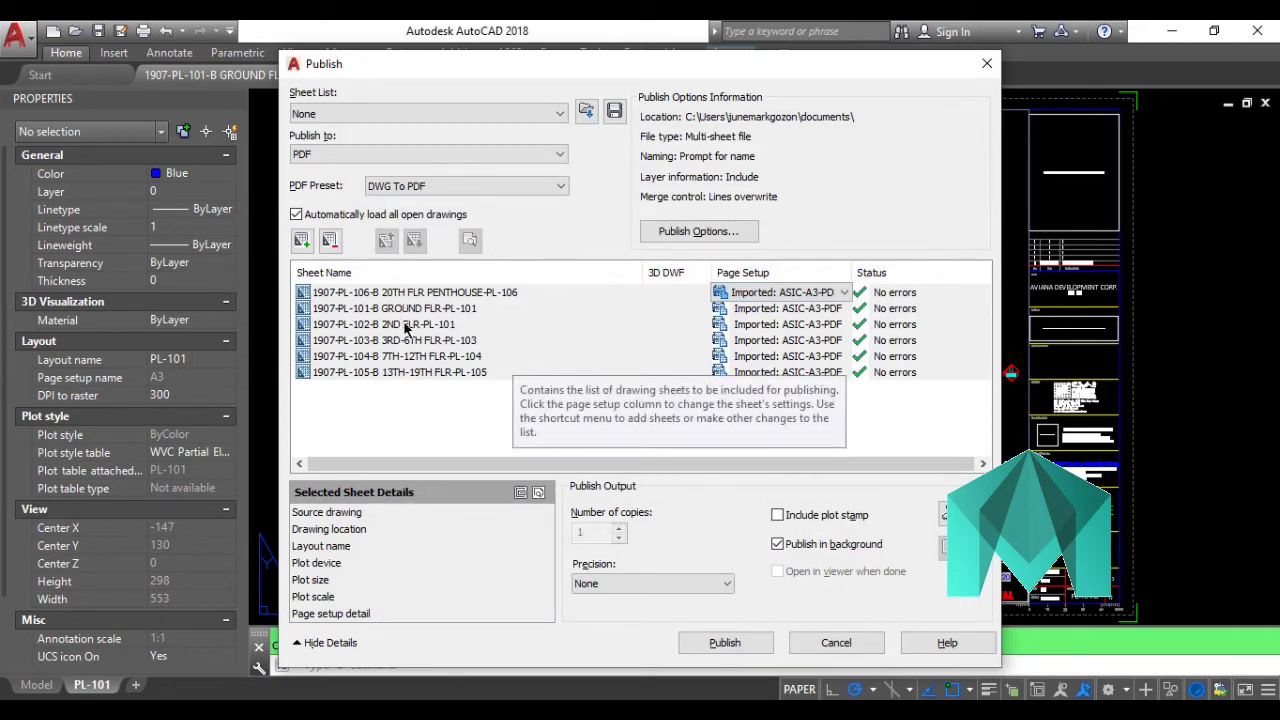
pyautogui.click(390, 293)
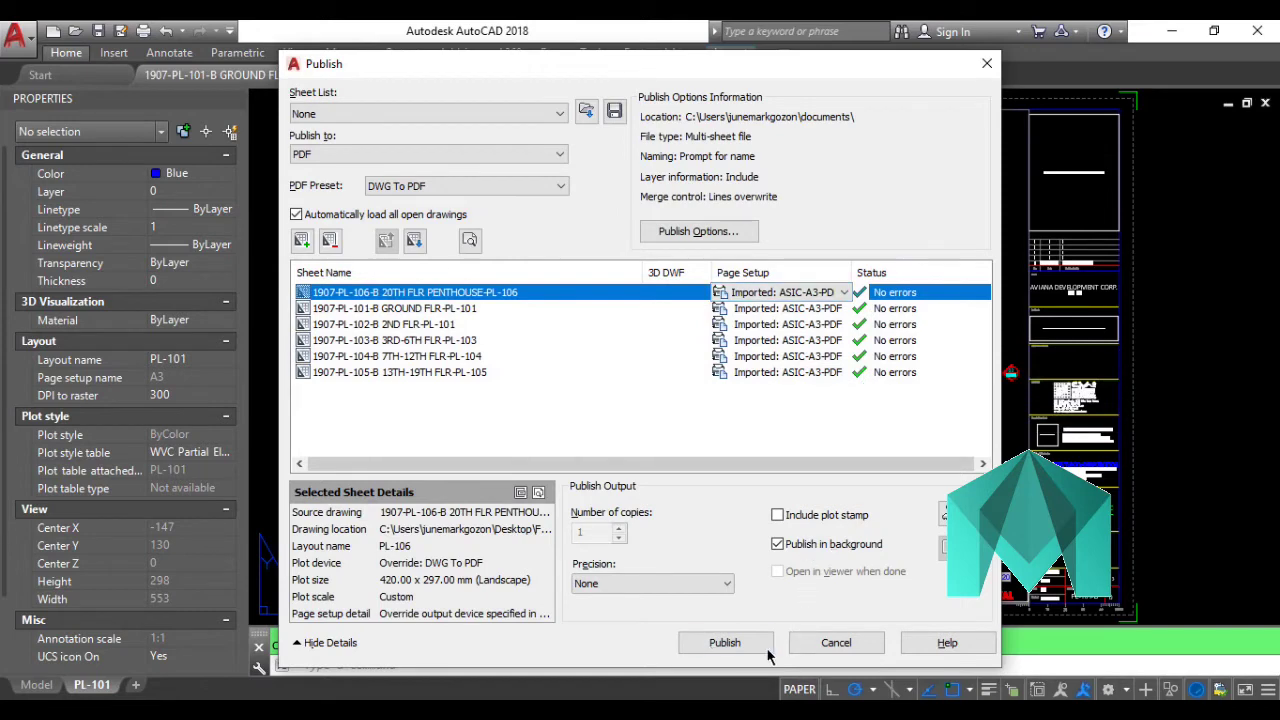
pyautogui.click(727, 643)
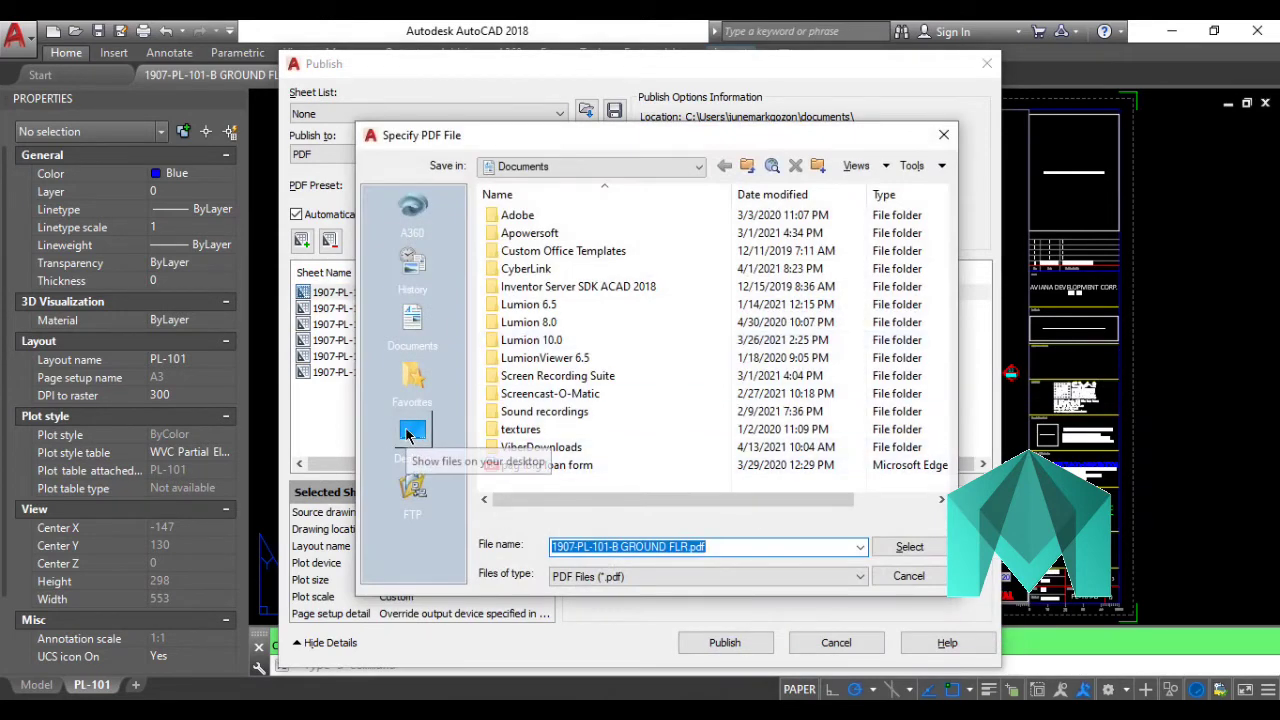
# Name the combined PDF 'PUBLISH PDF' in The Residence of Azuela Cove folder.
pyautogui.click(407, 434)
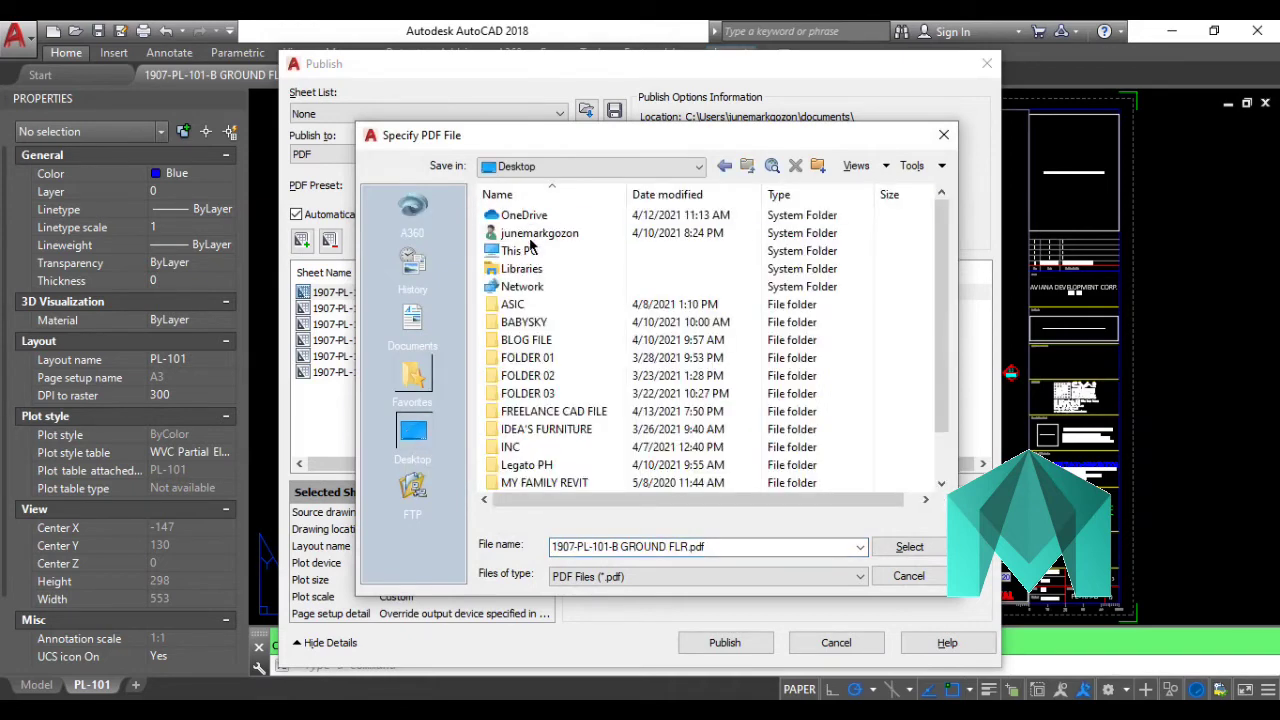
pyautogui.doubleClick(552, 416)
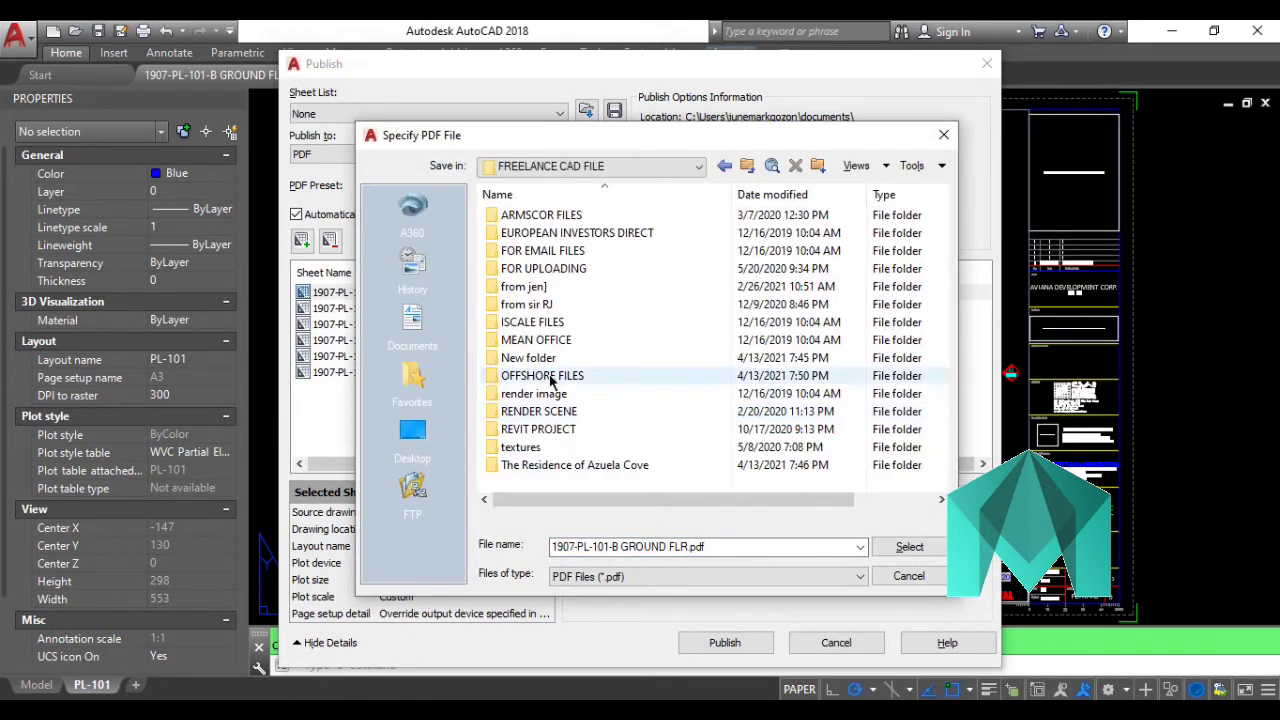
pyautogui.moveTo(575, 465)
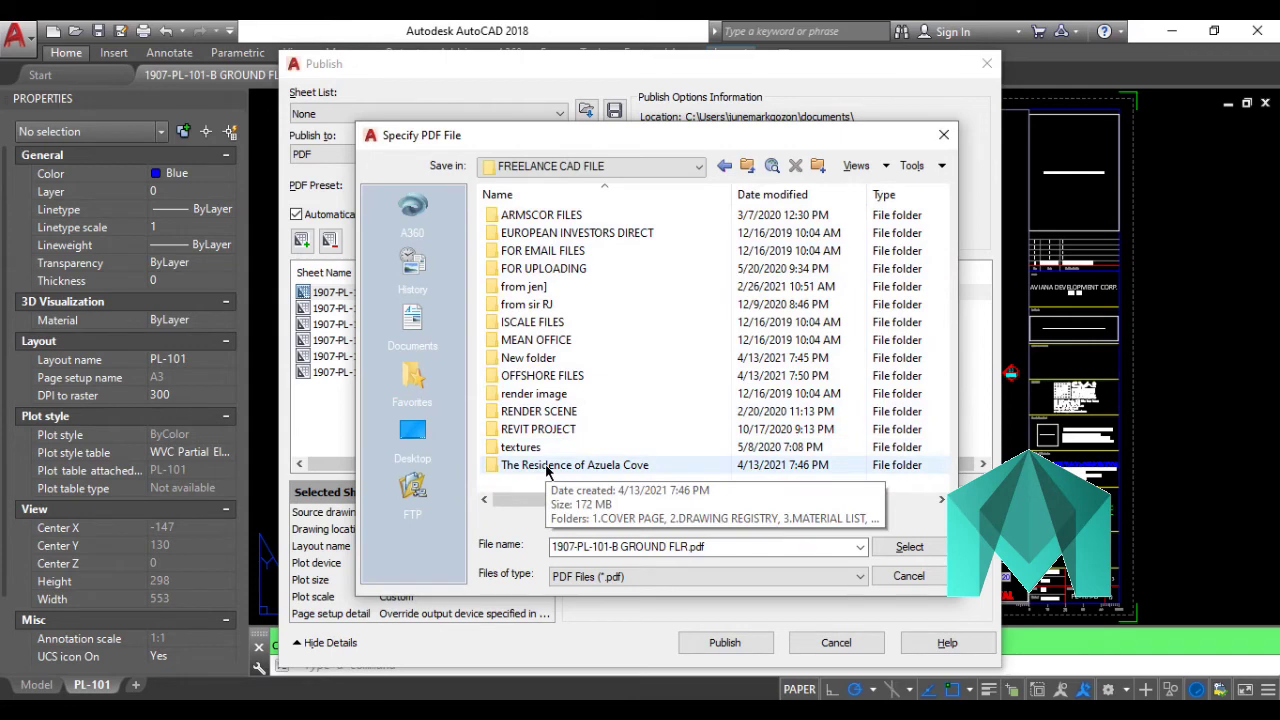
pyautogui.doubleClick(546, 466)
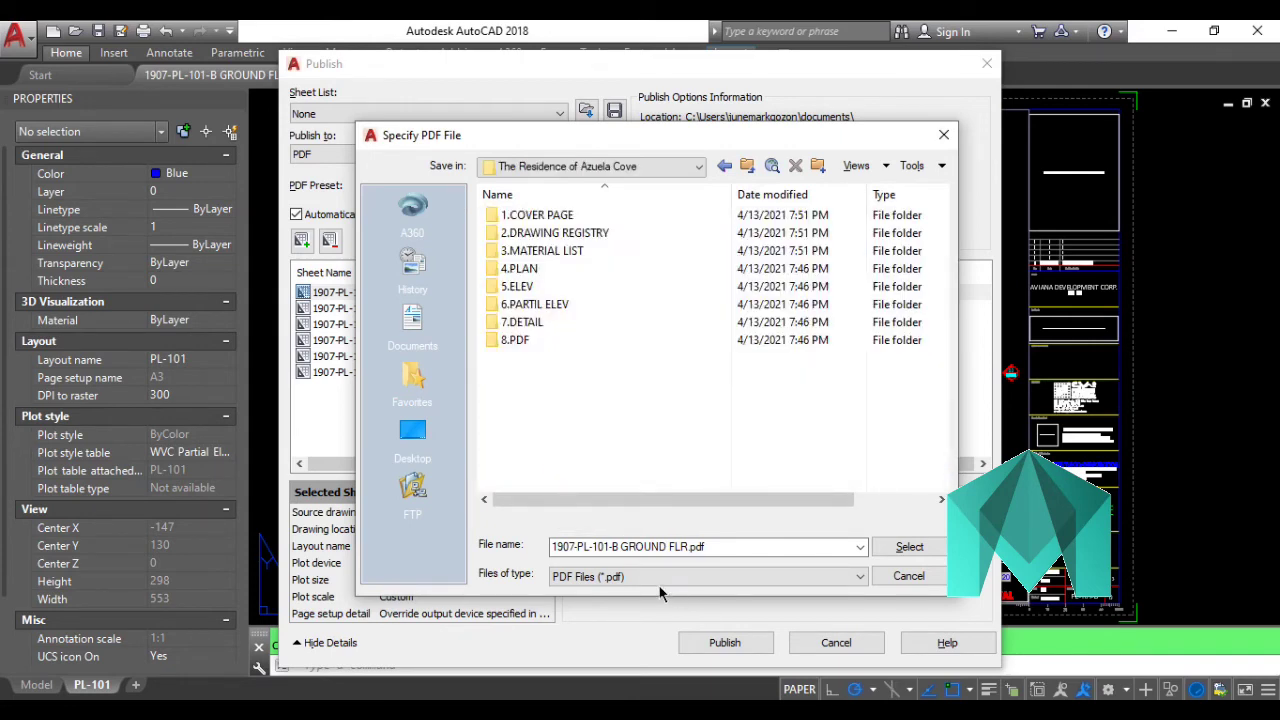
pyautogui.write('PUBLISH PDF')
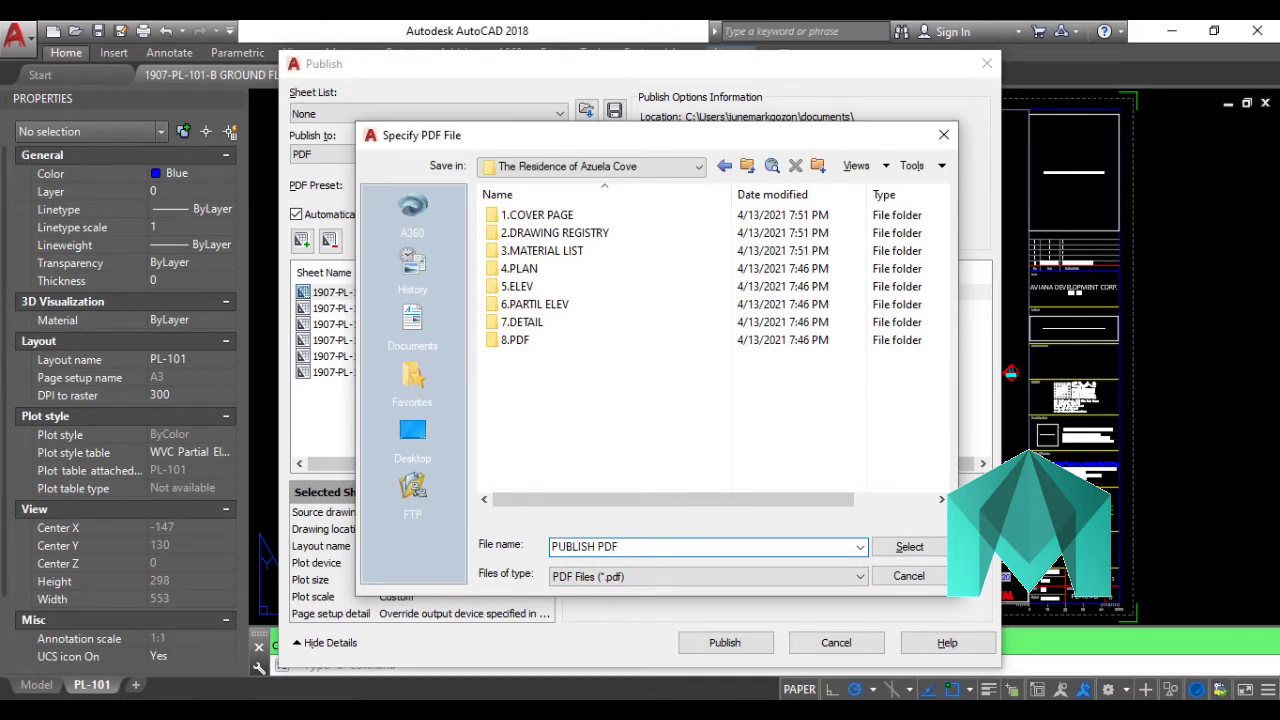
pyautogui.press('Return')
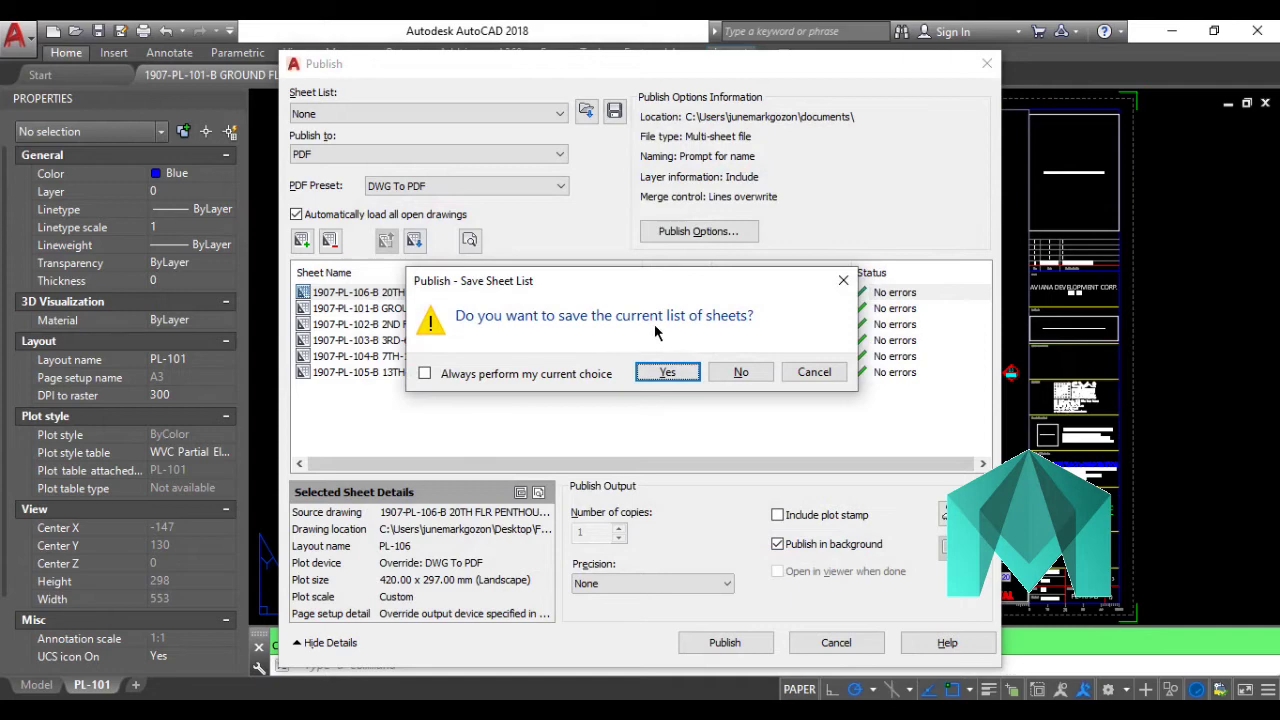
# Decline saving the sheet list, publish the six sheets, and dismiss the background job notice.
pyautogui.click(741, 375)
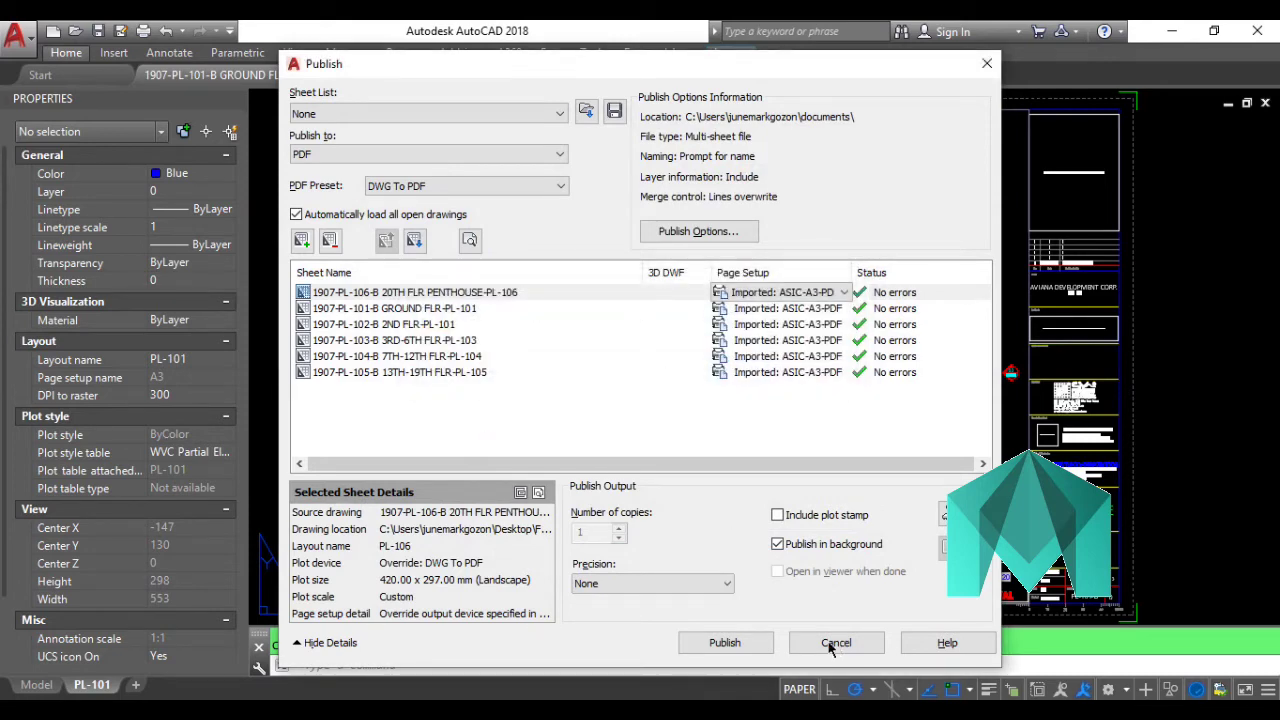
pyautogui.click(760, 635)
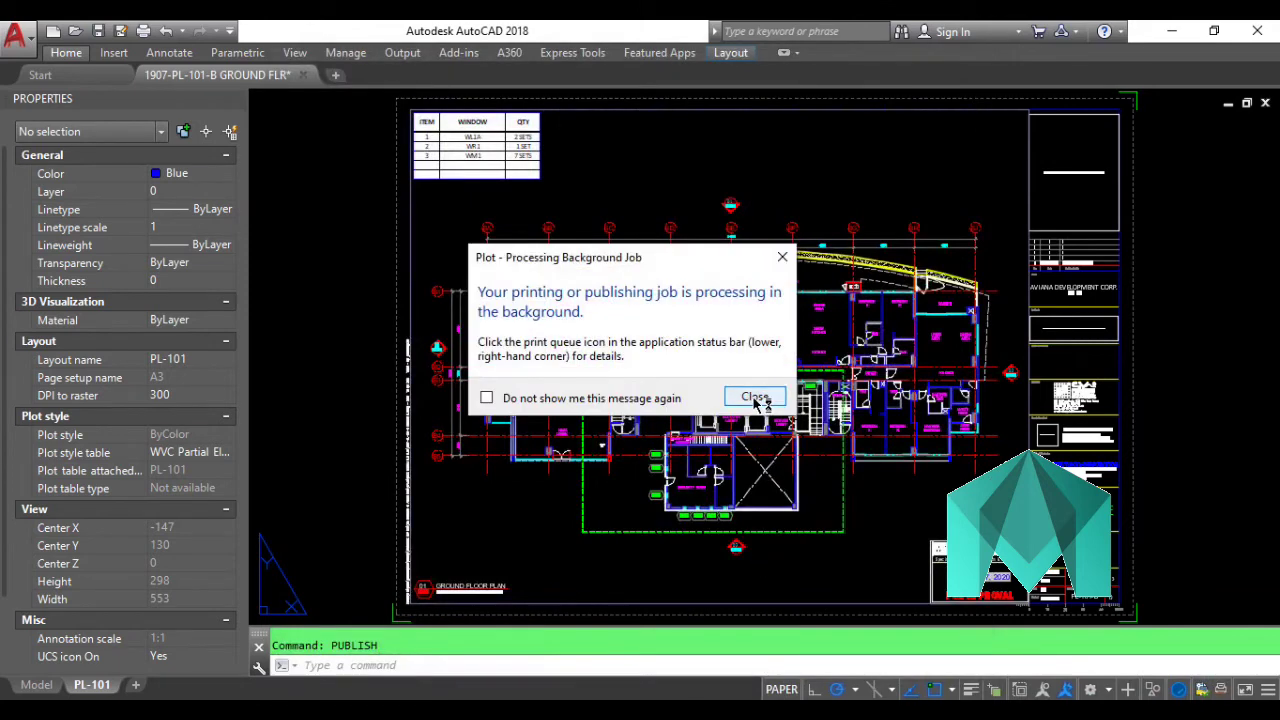
pyautogui.click(756, 398)
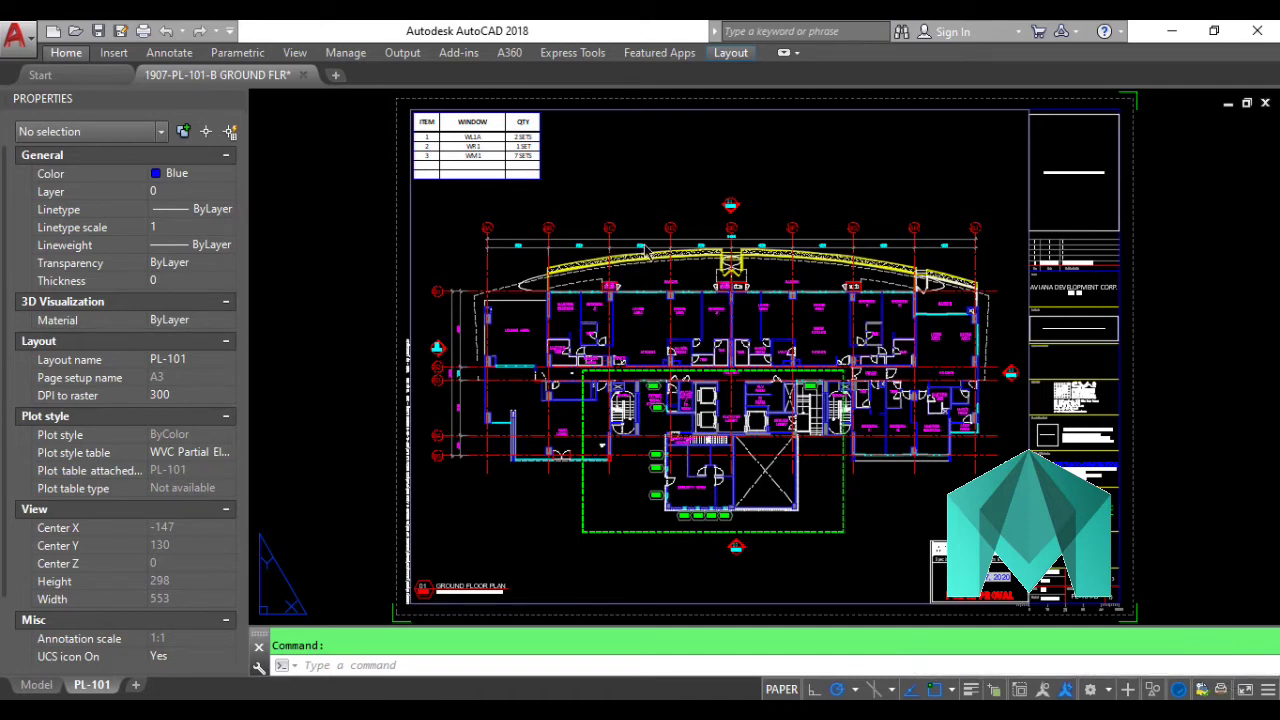
pyautogui.scroll(-5, 514, 309)
pyautogui.scroll(4, 514, 309)
pyautogui.scroll(3, 562, 378)
pyautogui.scroll(-4, 562, 378)
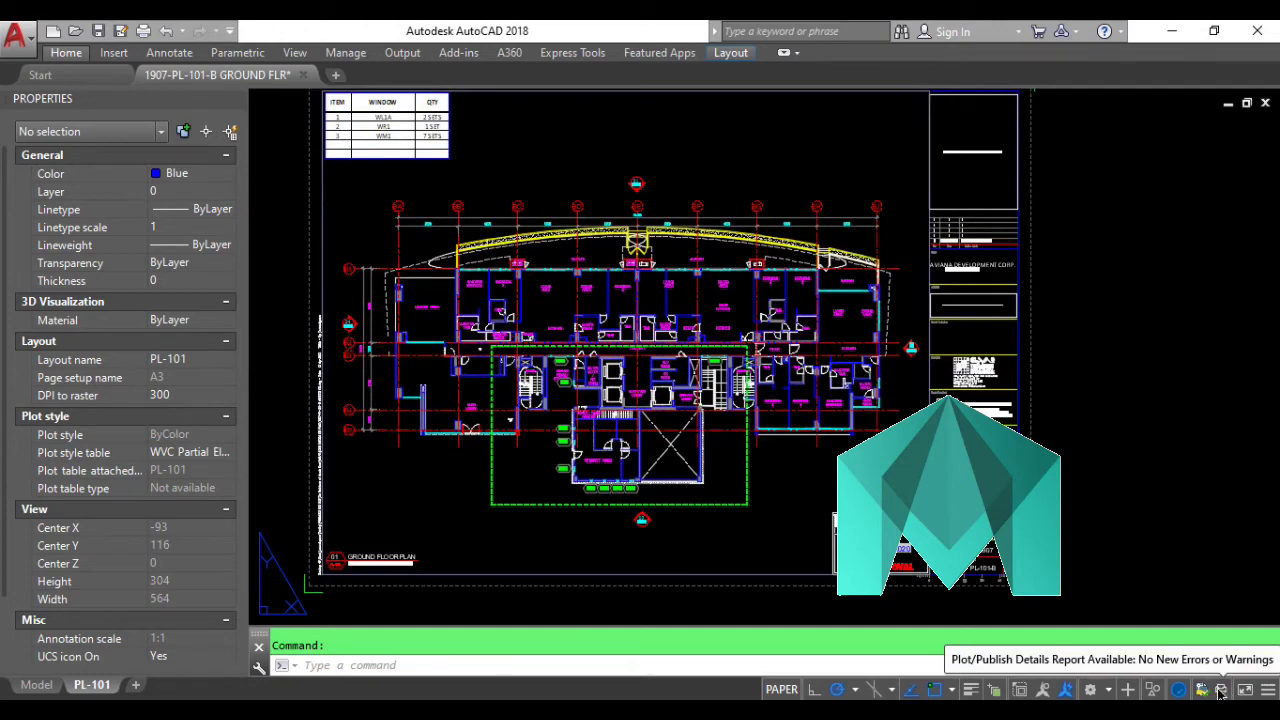
# Open PUBLISH PDF from FREELANCE CAD FILE > The Residence of Azuela Cove in File Explorer.
pyautogui.click(1175, 35)
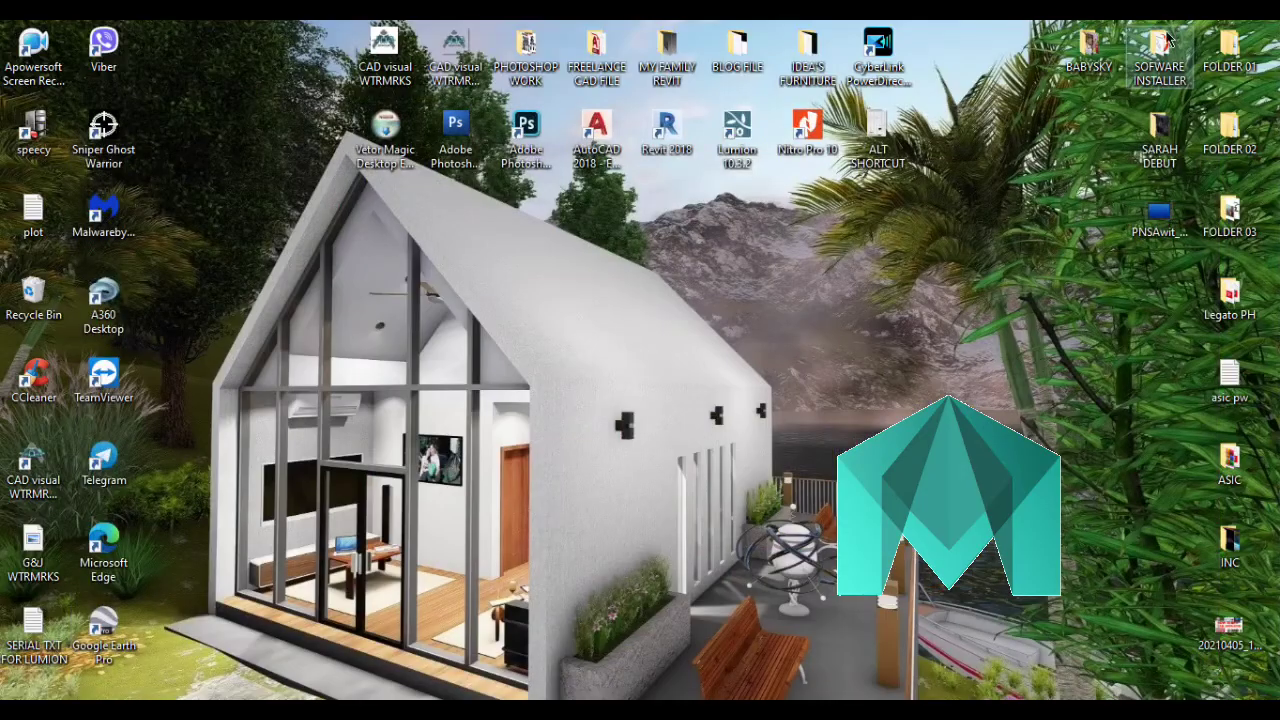
pyautogui.doubleClick(588, 83)
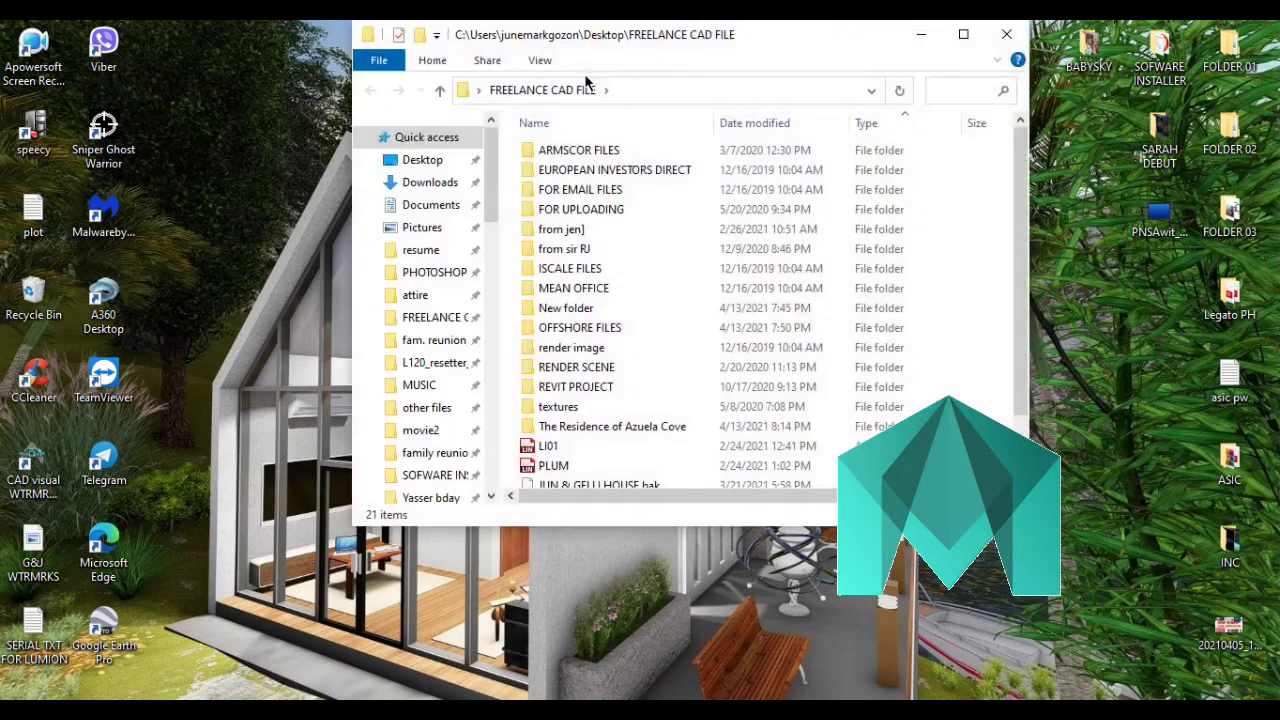
pyautogui.scroll(-1, 610, 432)
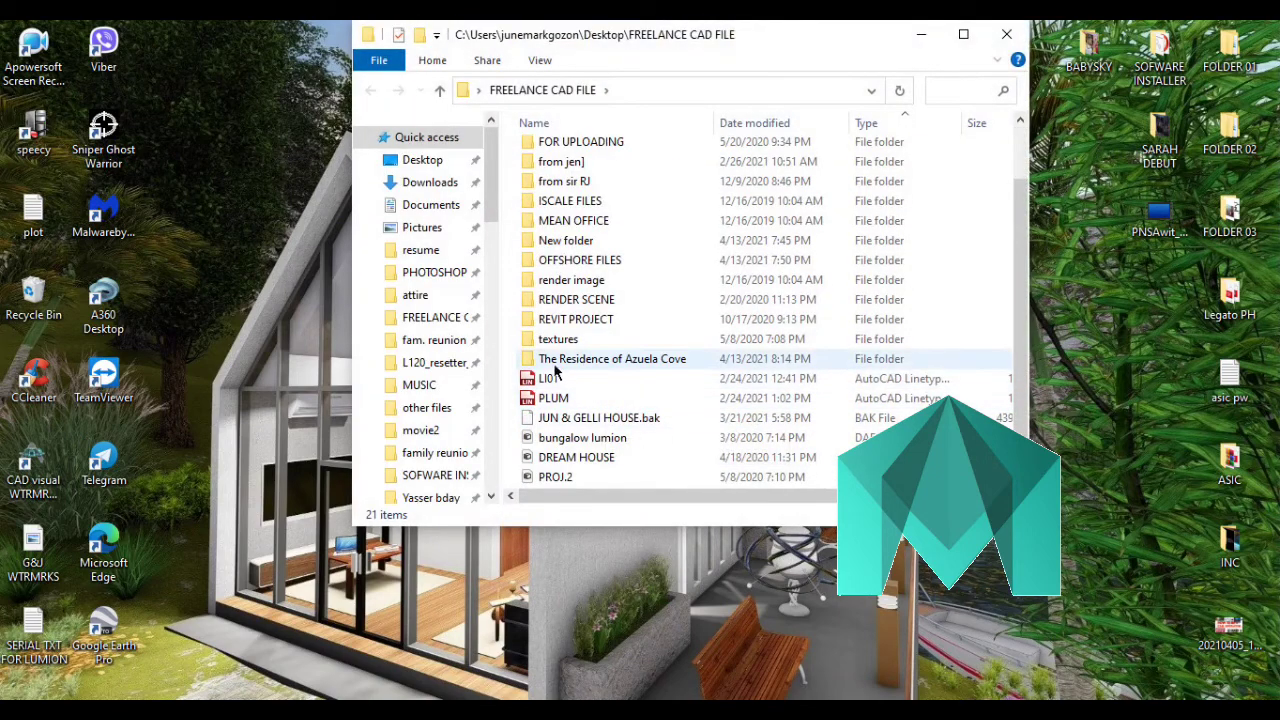
pyautogui.doubleClick(602, 362)
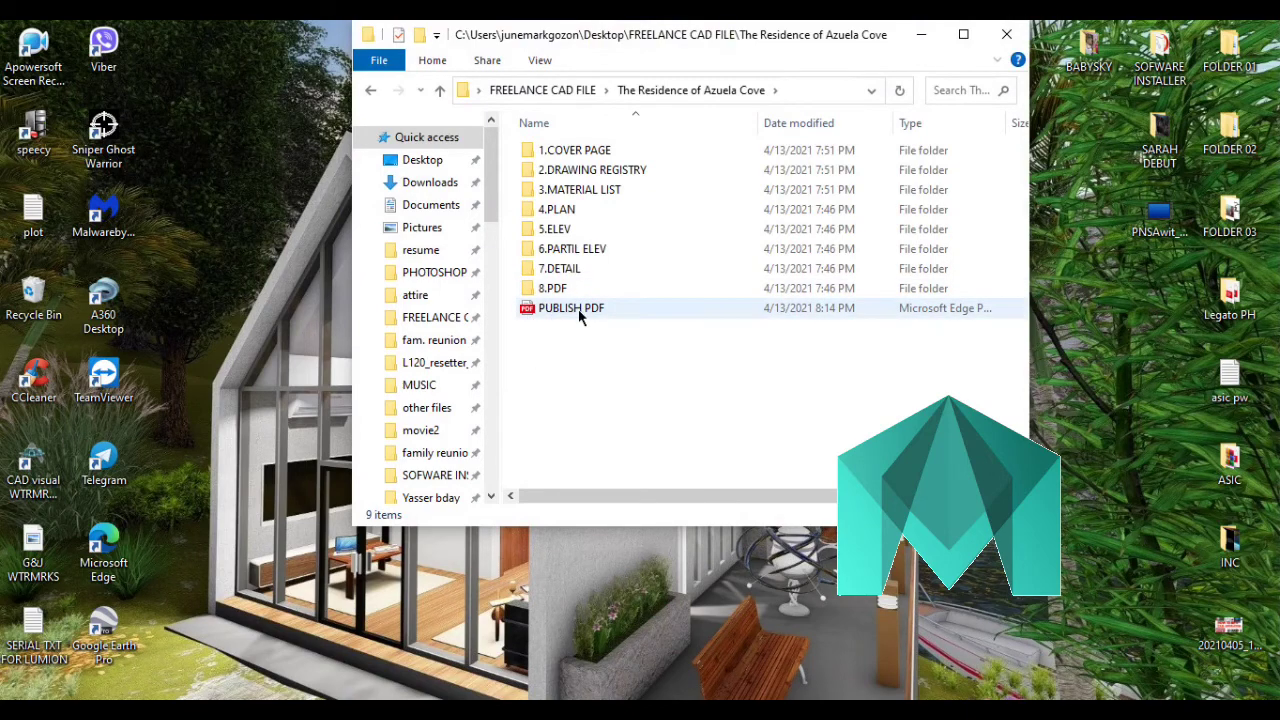
pyautogui.click(578, 314)
pyautogui.doubleClick(586, 312)
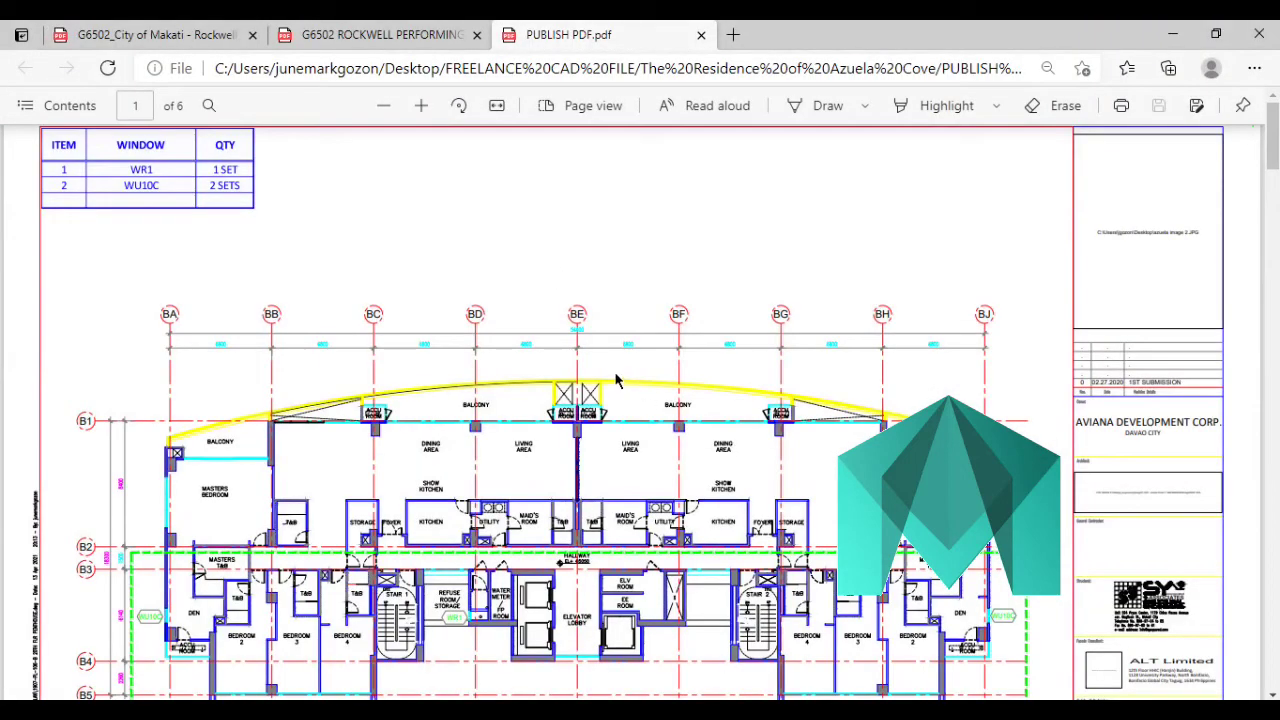
# Scroll back and forth through the first pages of PUBLISH PDF to inspect the sheets.
pyautogui.keyDown('ctrl'); pyautogui.scroll(-1, 616, 380); pyautogui.keyUp('ctrl')
pyautogui.scroll(-5, 616, 380)
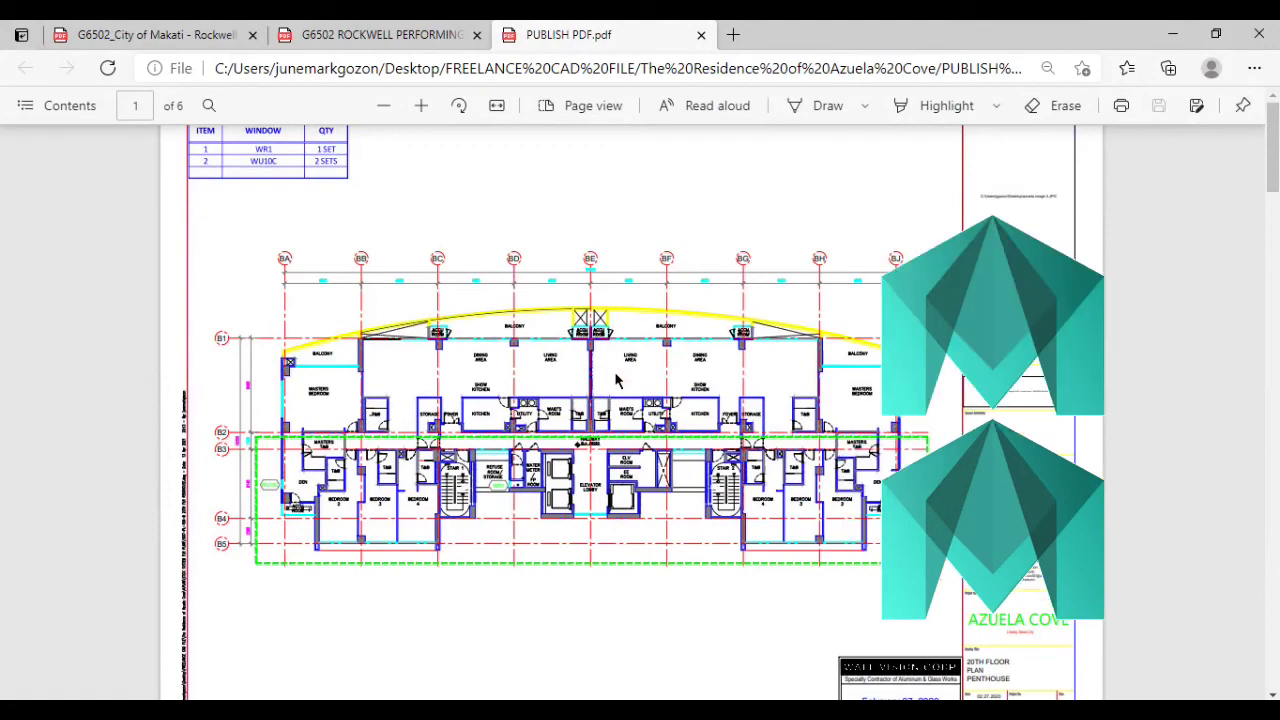
pyautogui.scroll(-1, 616, 380)
pyautogui.scroll(2, 616, 380)
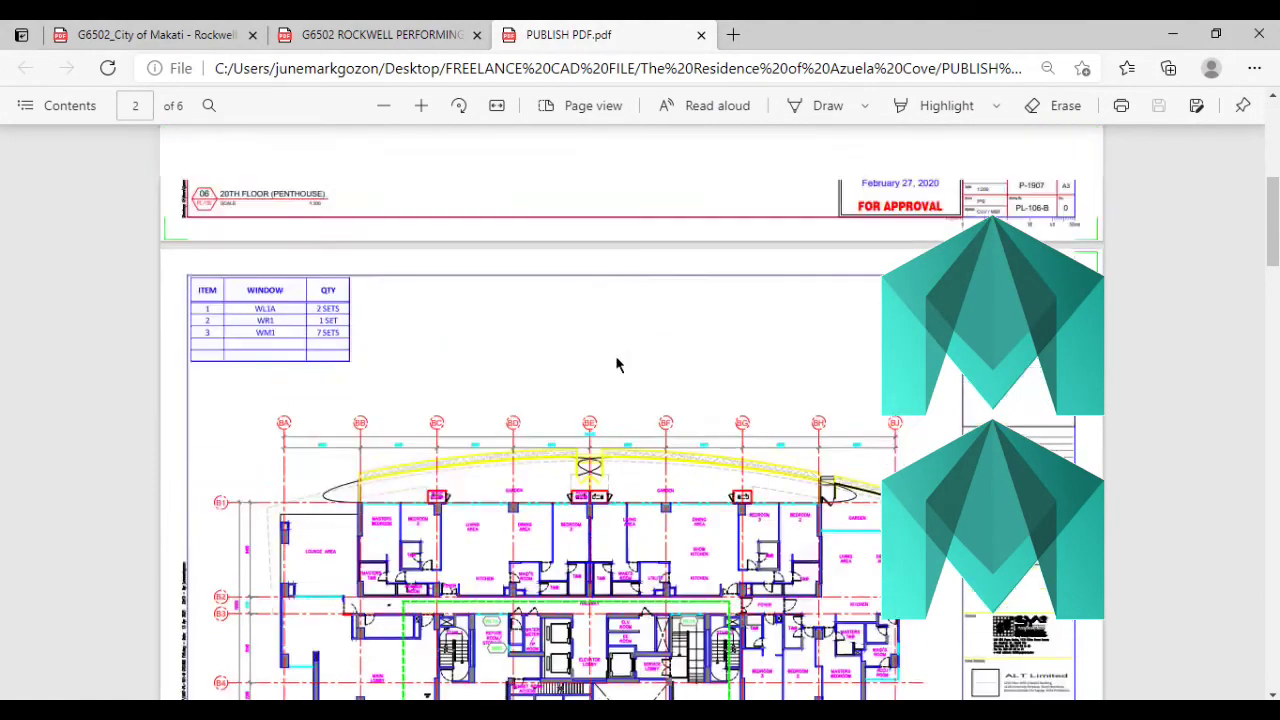
pyautogui.scroll(3, 618, 350)
pyautogui.scroll(2, 620, 326)
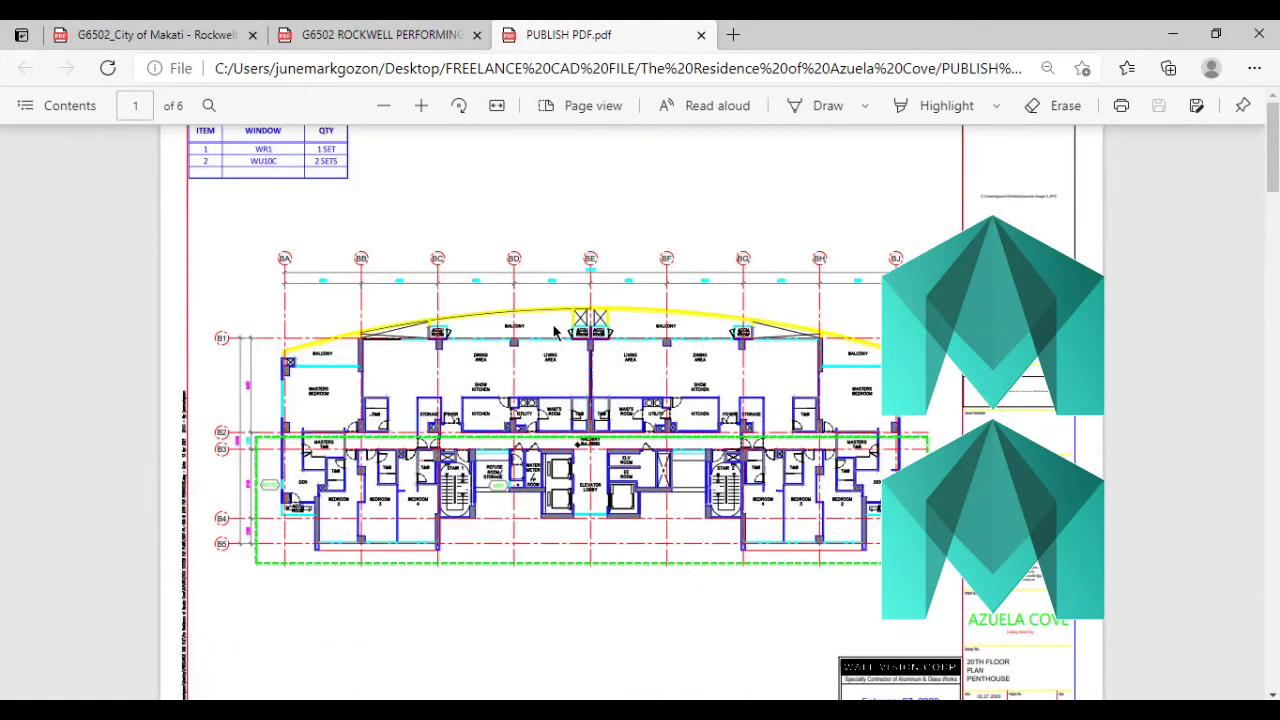
pyautogui.scroll(-3, 550, 336)
pyautogui.scroll(3, 553, 331)
pyautogui.scroll(-5, 528, 228)
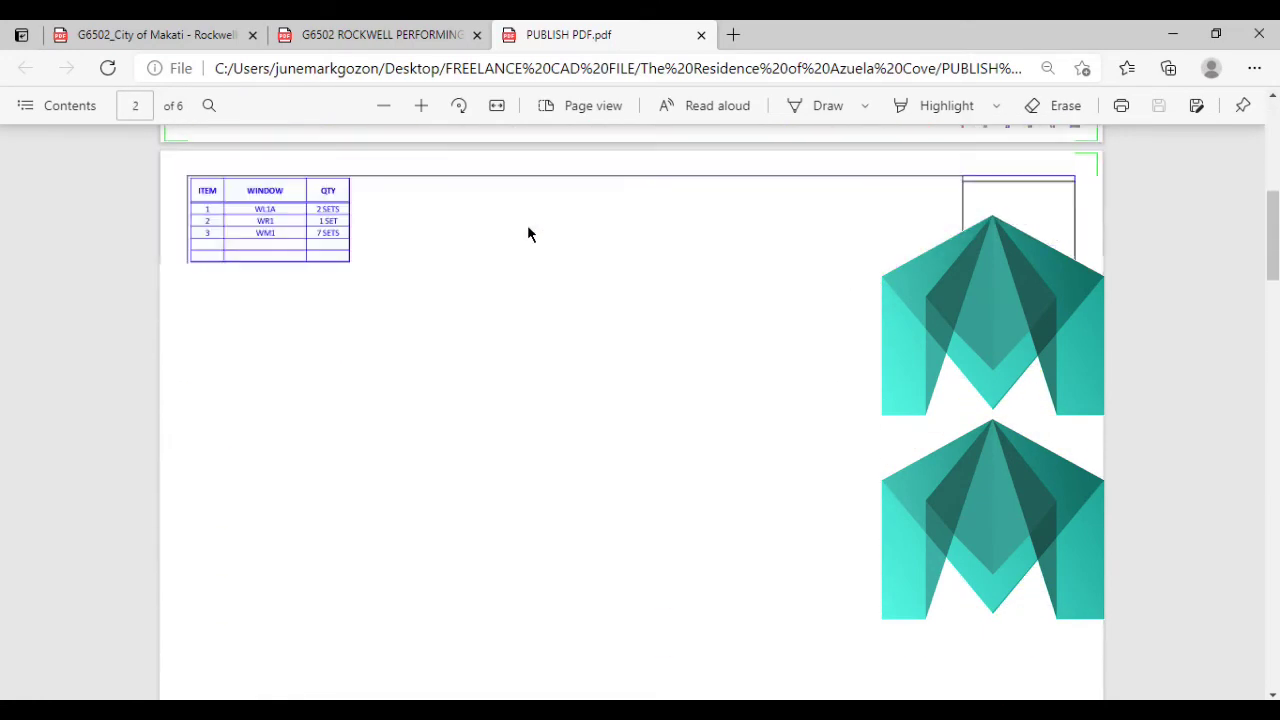
pyautogui.scroll(6, 528, 234)
pyautogui.scroll(-3, 529, 226)
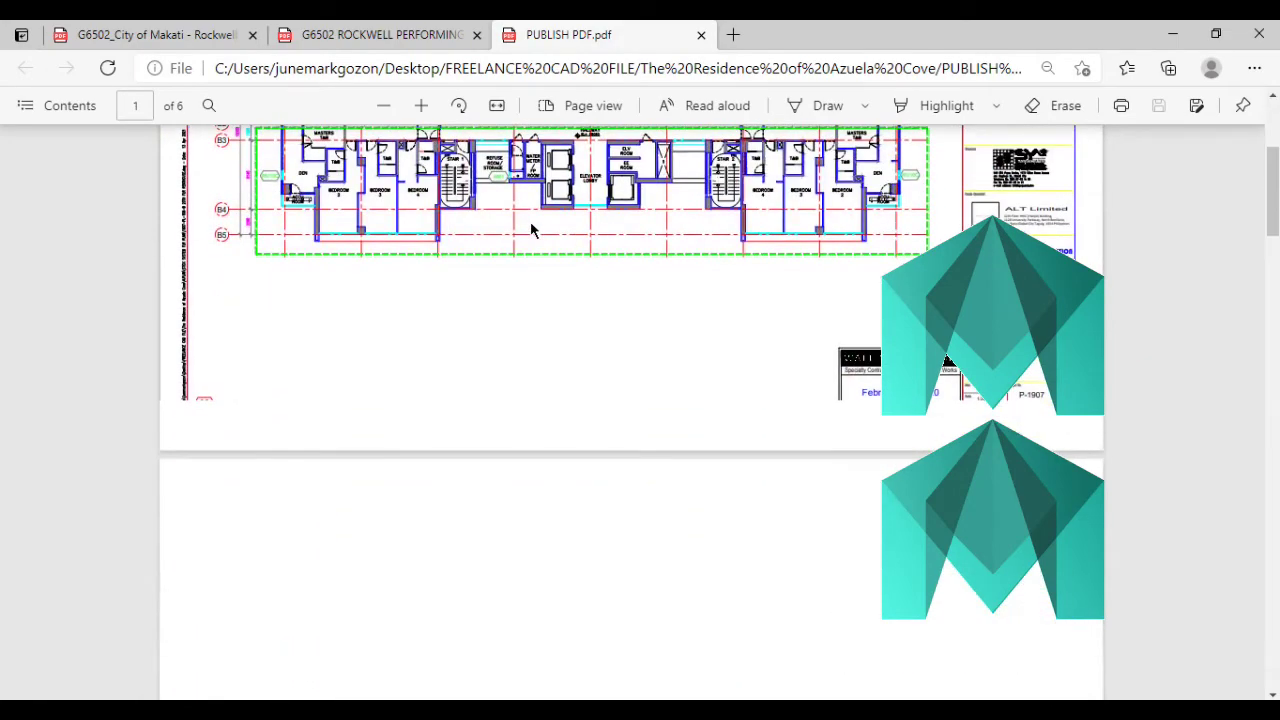
pyautogui.scroll(-4, 540, 242)
pyautogui.scroll(-3, 540, 242)
pyautogui.scroll(3, 540, 240)
# Scroll on to page 6 of 6, the 13TH-19TH TYPICAL FLOOR plan.
pyautogui.scroll(-1, 545, 245)
pyautogui.scroll(-5, 545, 243)
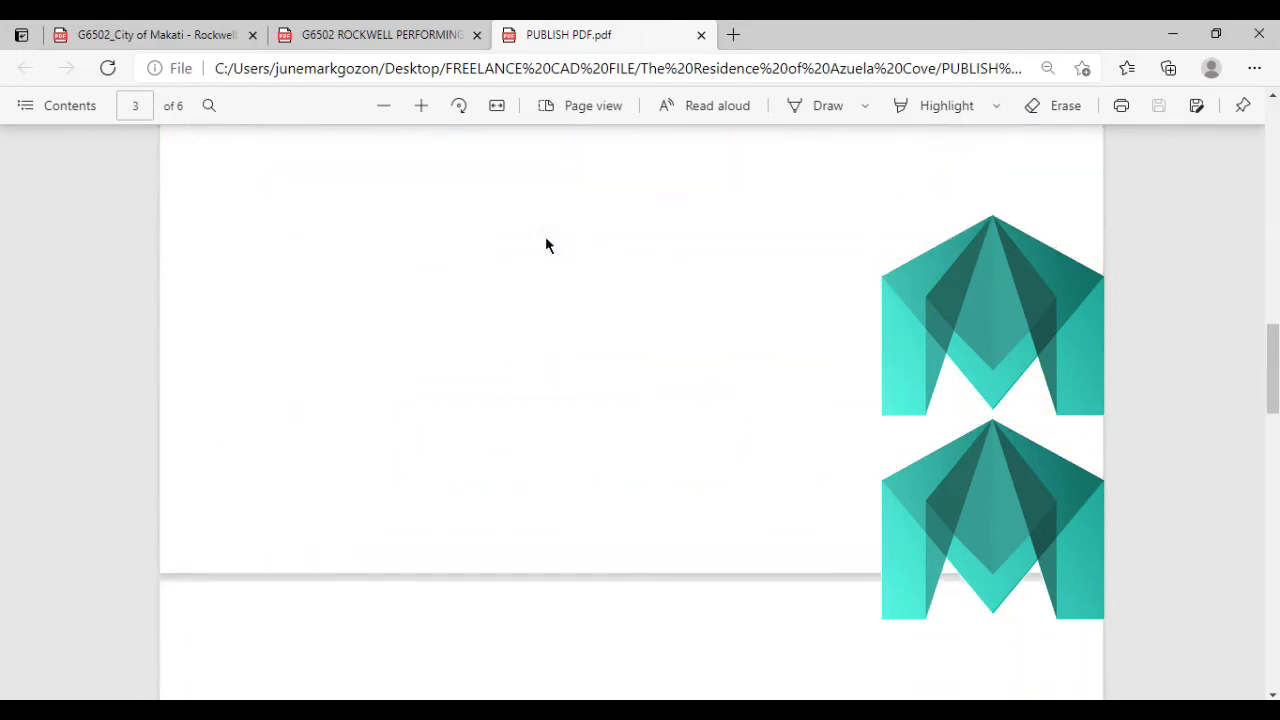
pyautogui.scroll(-3, 546, 243)
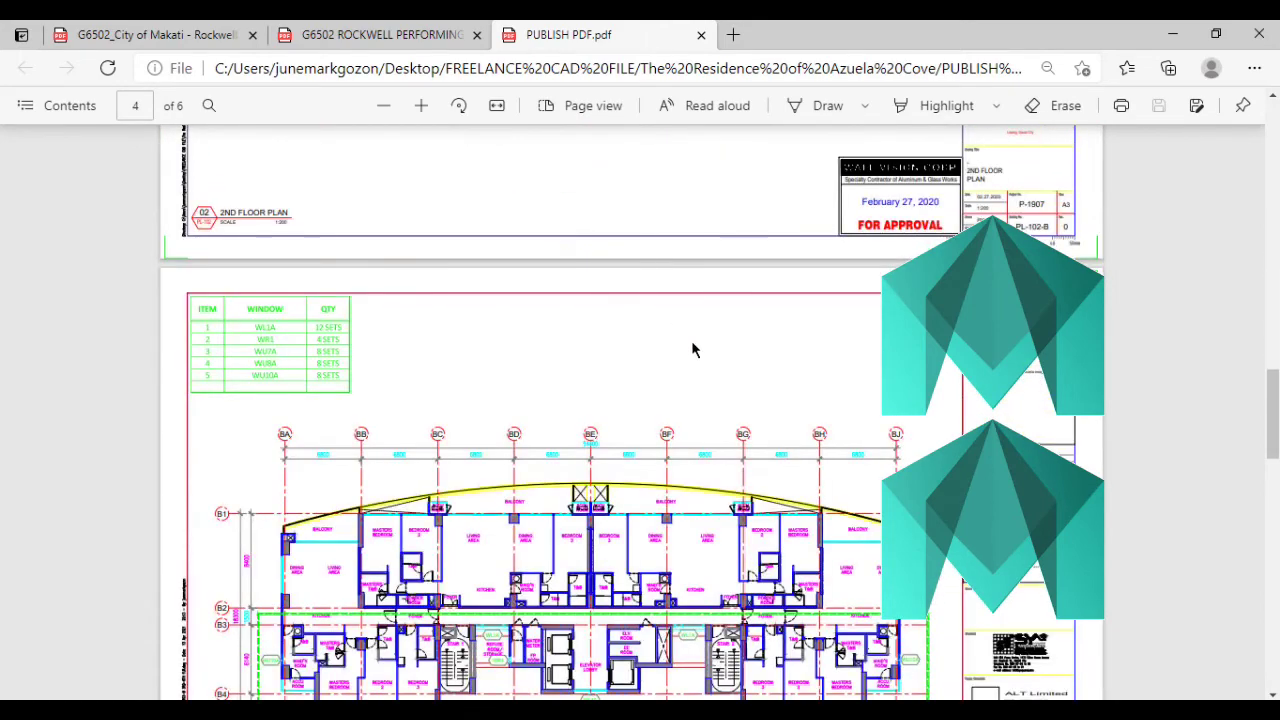
pyautogui.scroll(-3, 690, 341)
pyautogui.scroll(-4, 688, 346)
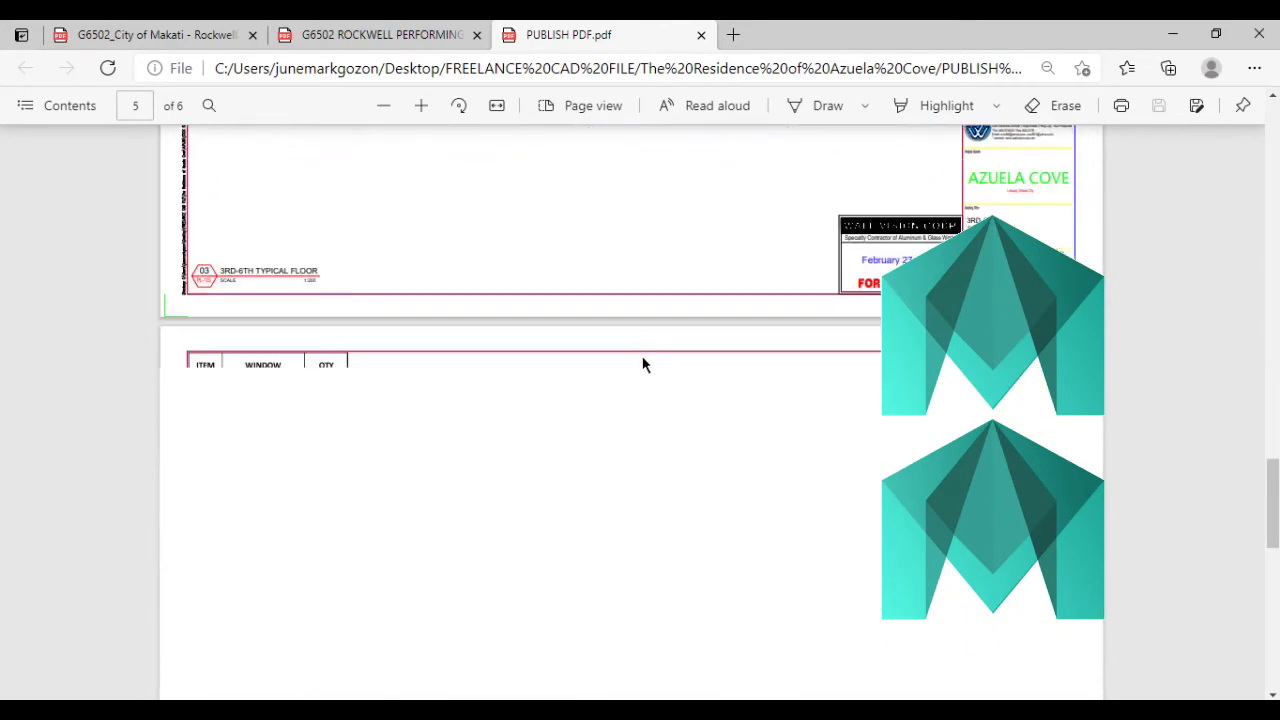
pyautogui.scroll(-2, 643, 360)
pyautogui.scroll(-4, 655, 355)
pyautogui.scroll(-1, 660, 350)
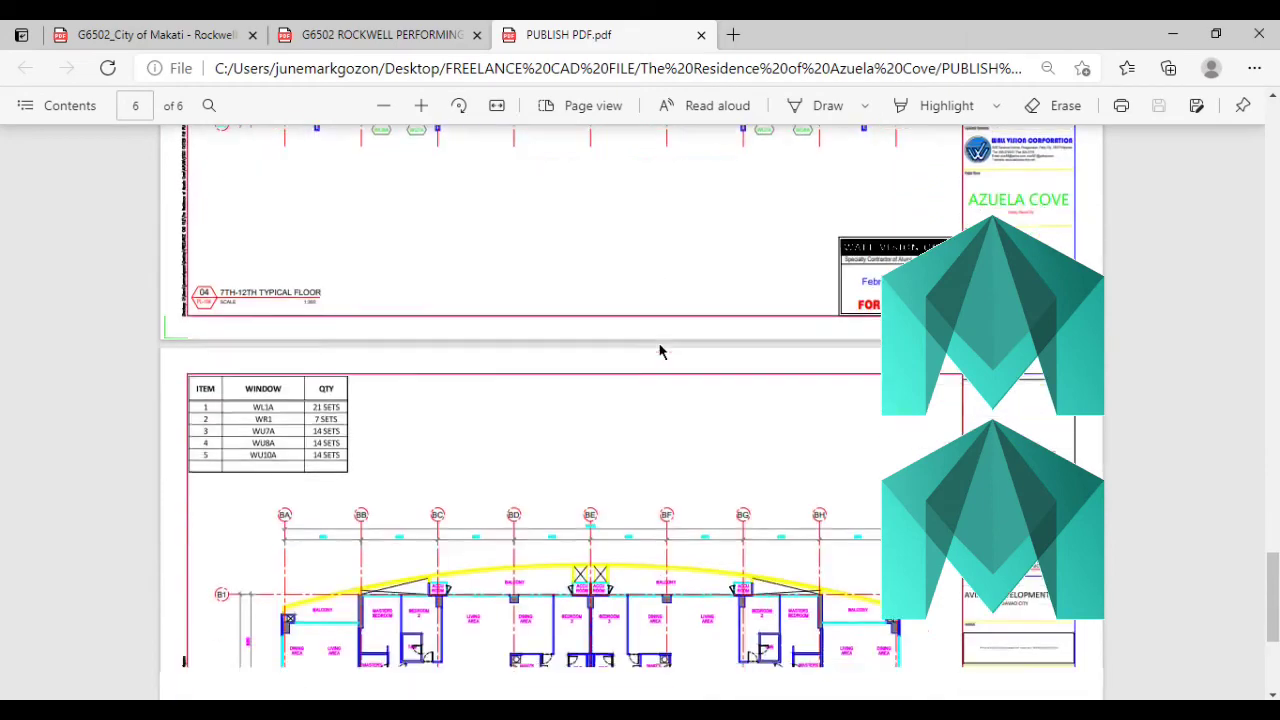
pyautogui.scroll(-3, 660, 349)
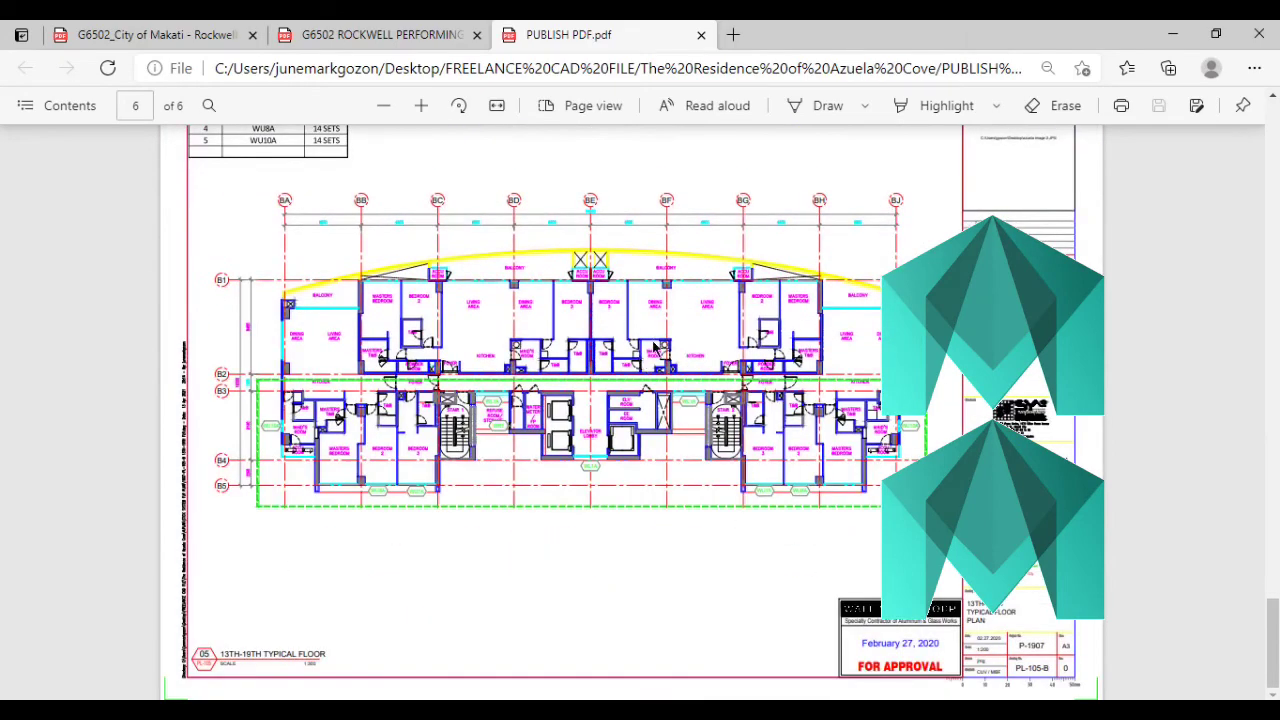
pyautogui.scroll(6, 620, 370)
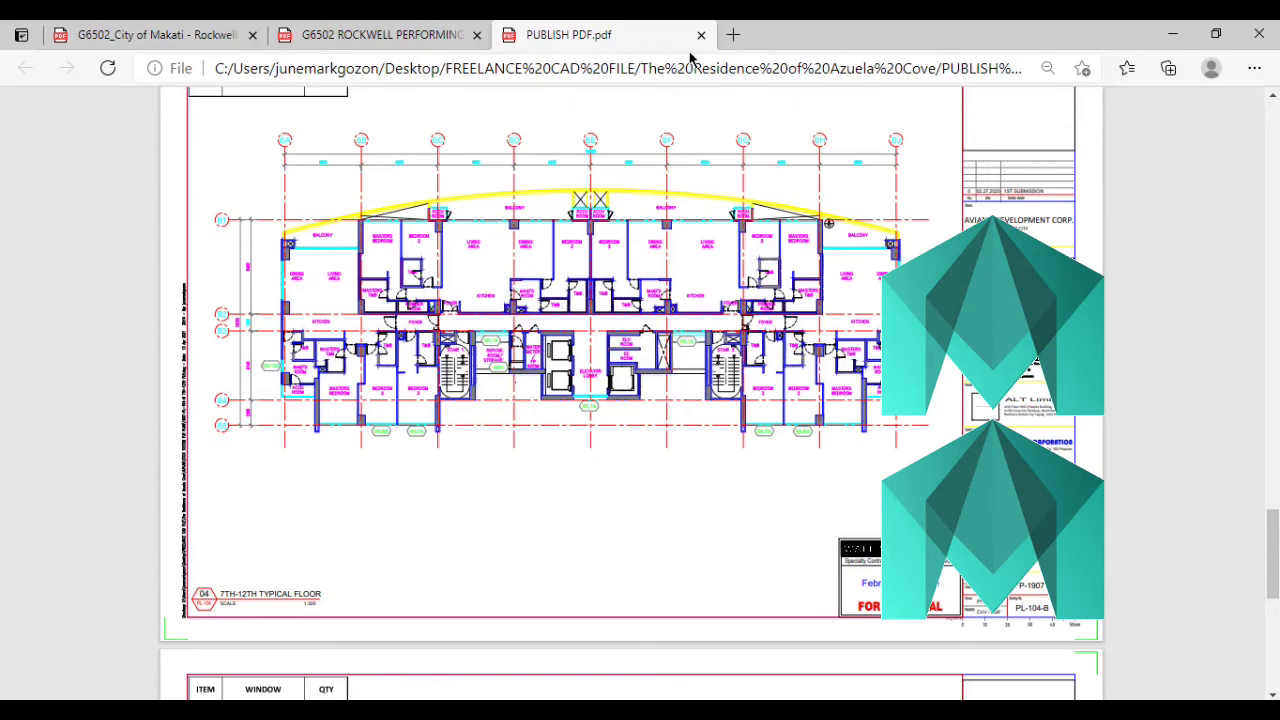
pyautogui.scroll(-3, 632, 327)
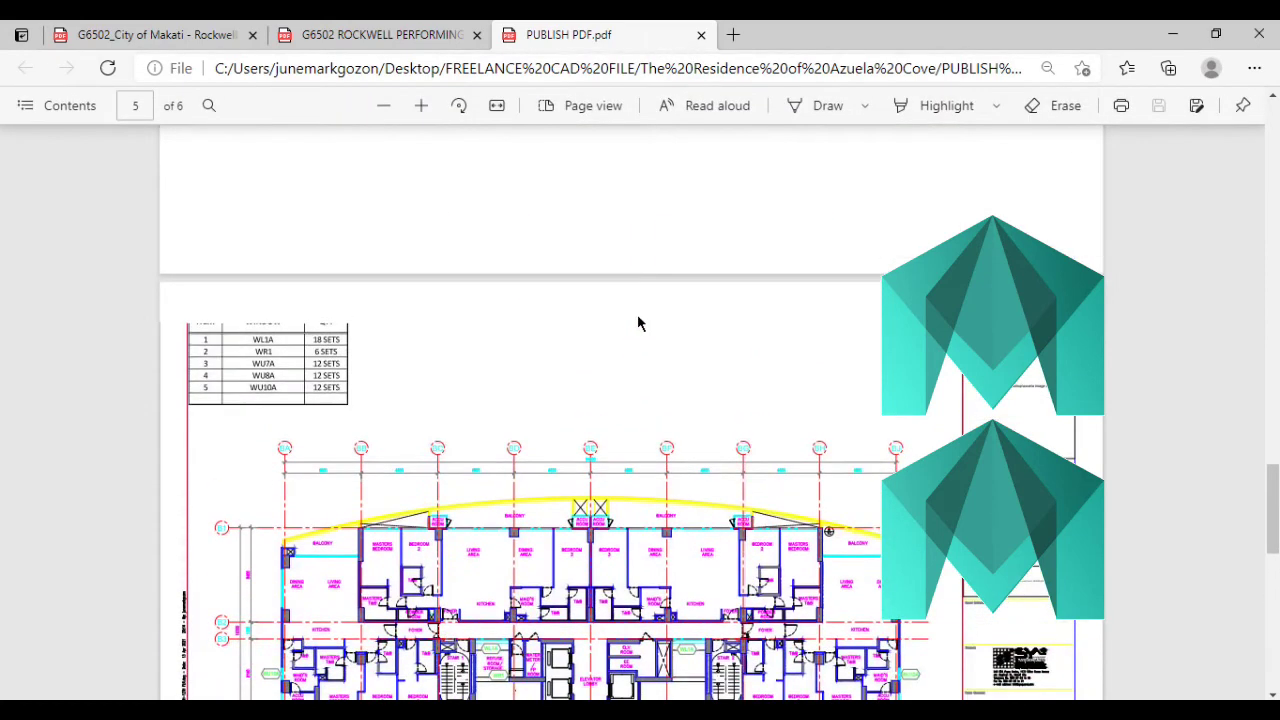